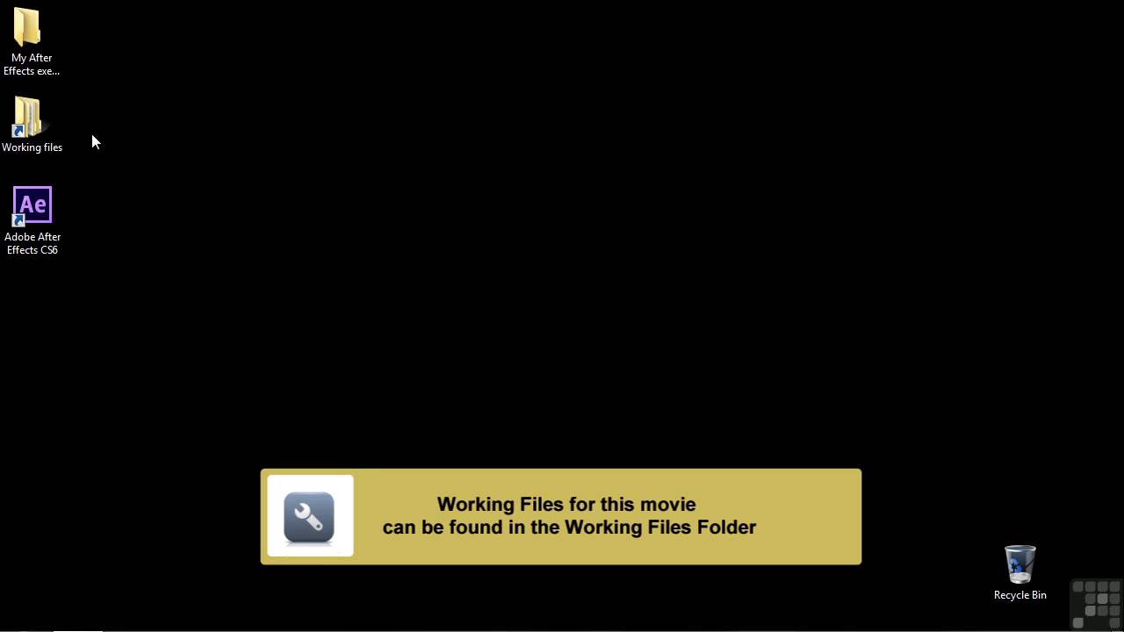
Step: Open the project 1306-time.aep from the After Effects projects folder inside Working files
double_click(24, 145)
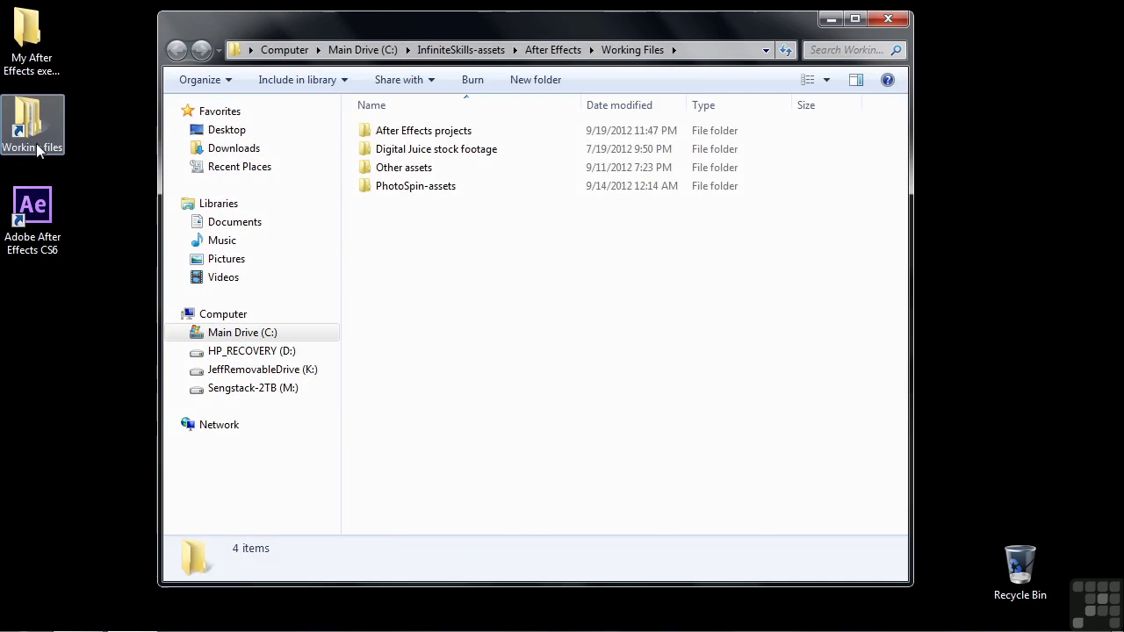
double_click(387, 132)
scroll(457, 367, down, 6)
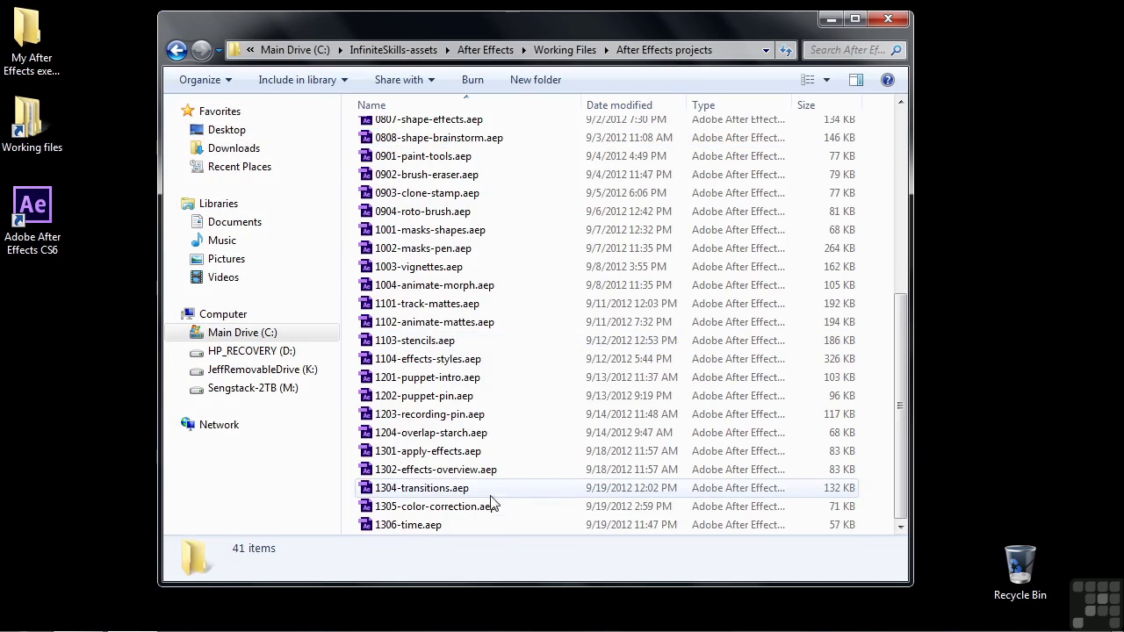
double_click(389, 530)
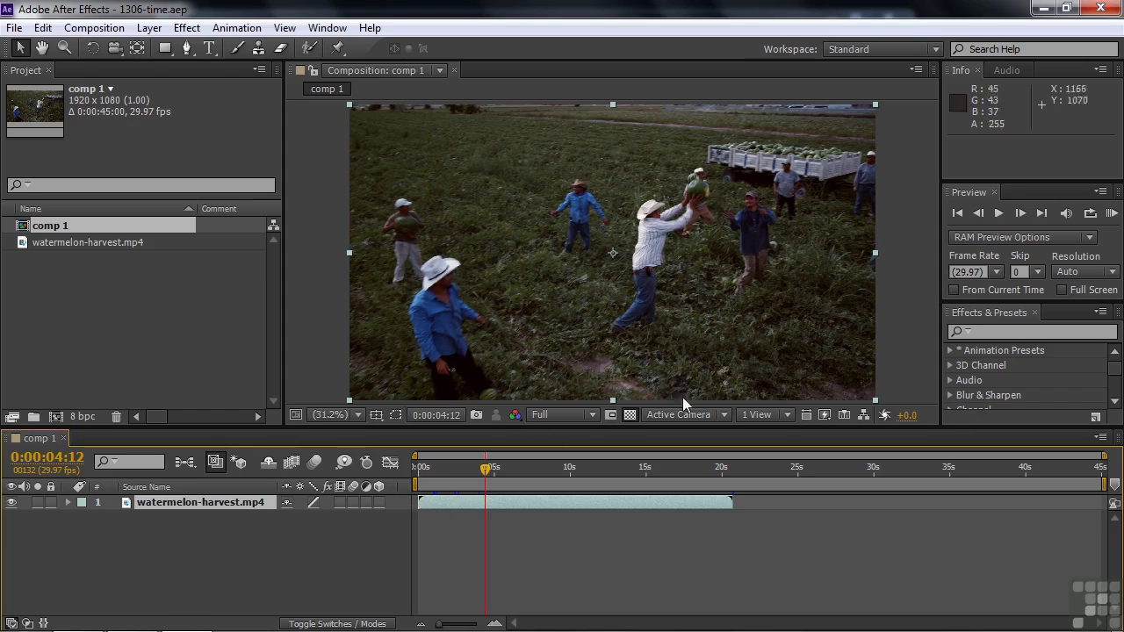
Step: Try the Timewarp effect on the watermelon-harvest.mp4 layer and delete it again
click(989, 333)
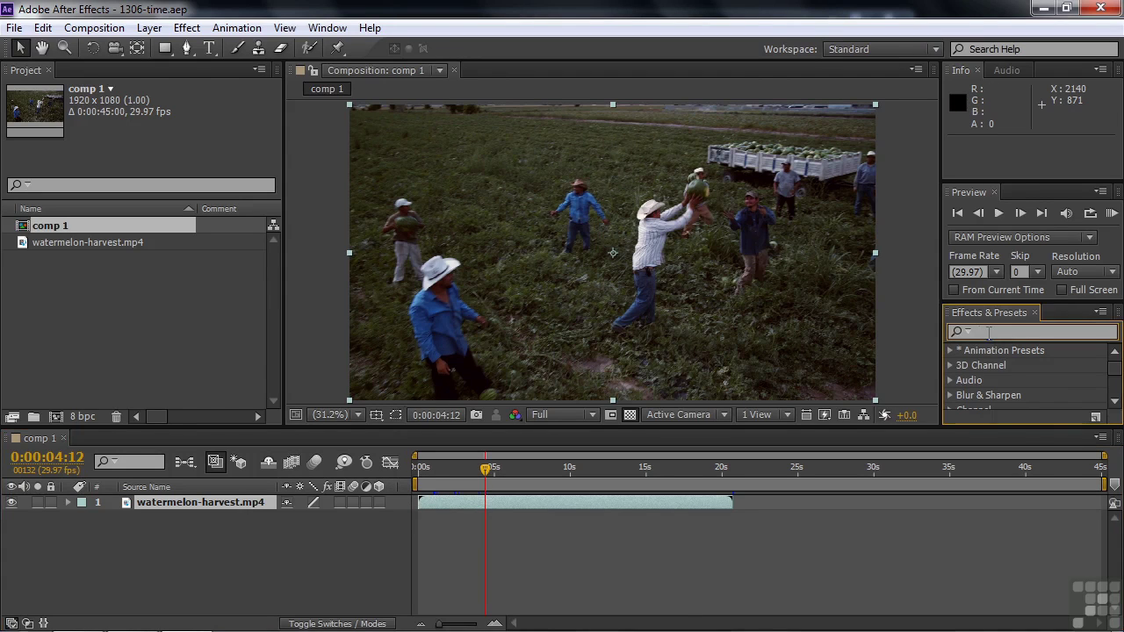
text(timew)
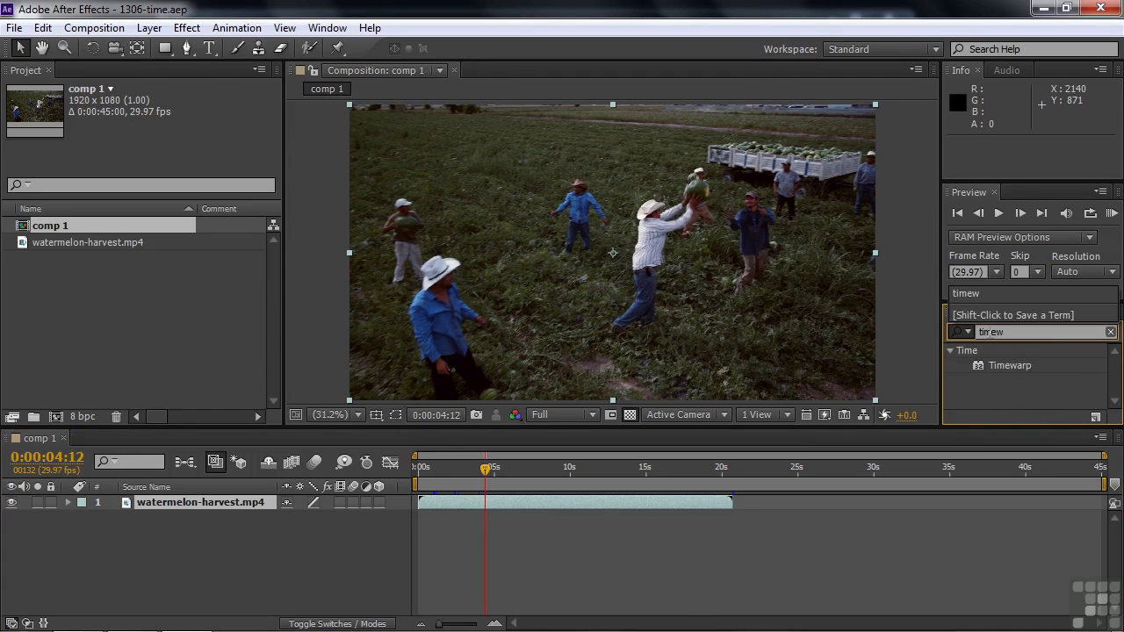
drag(979, 364, 610, 512)
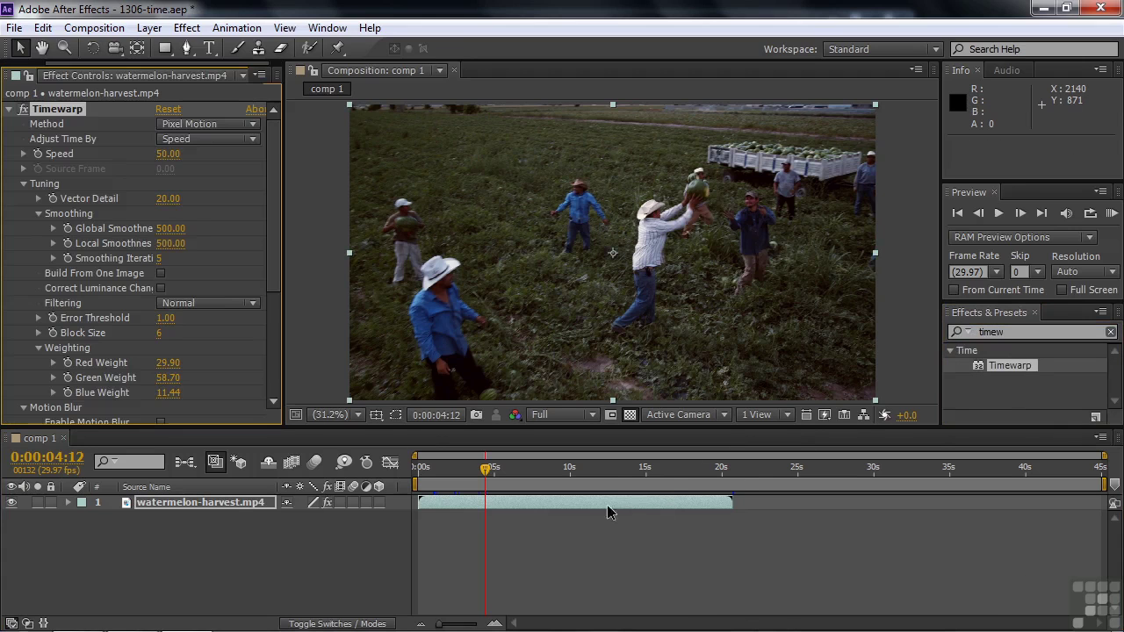
mouse_move(268, 149)
mouse_down()
mouse_move(273, 275)
mouse_move(271, 139)
mouse_up()
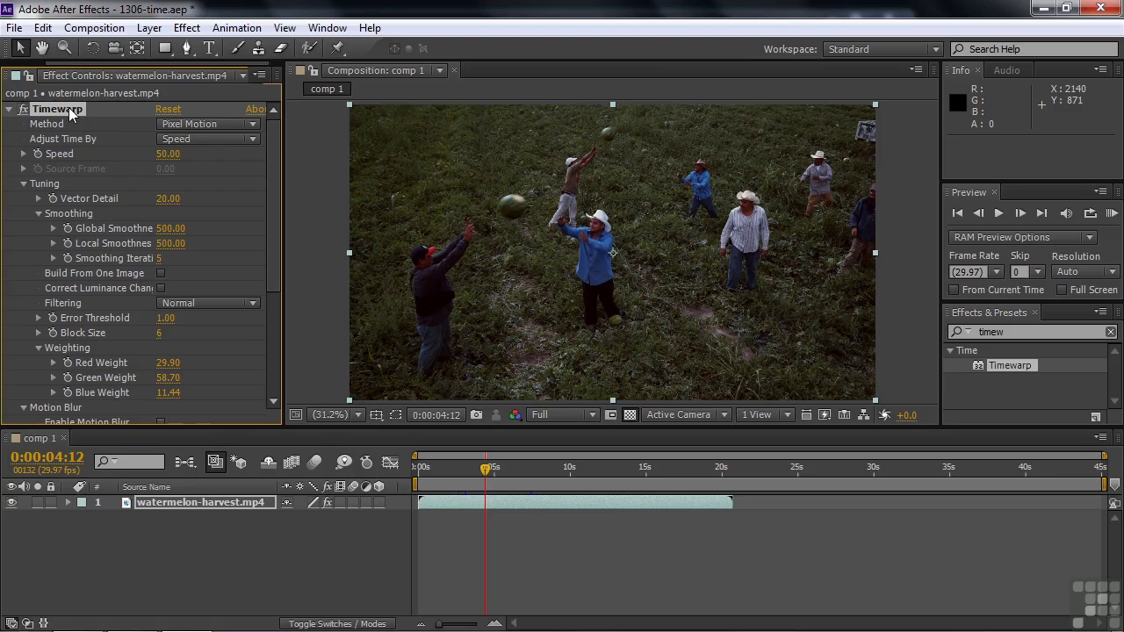
key(Delete)
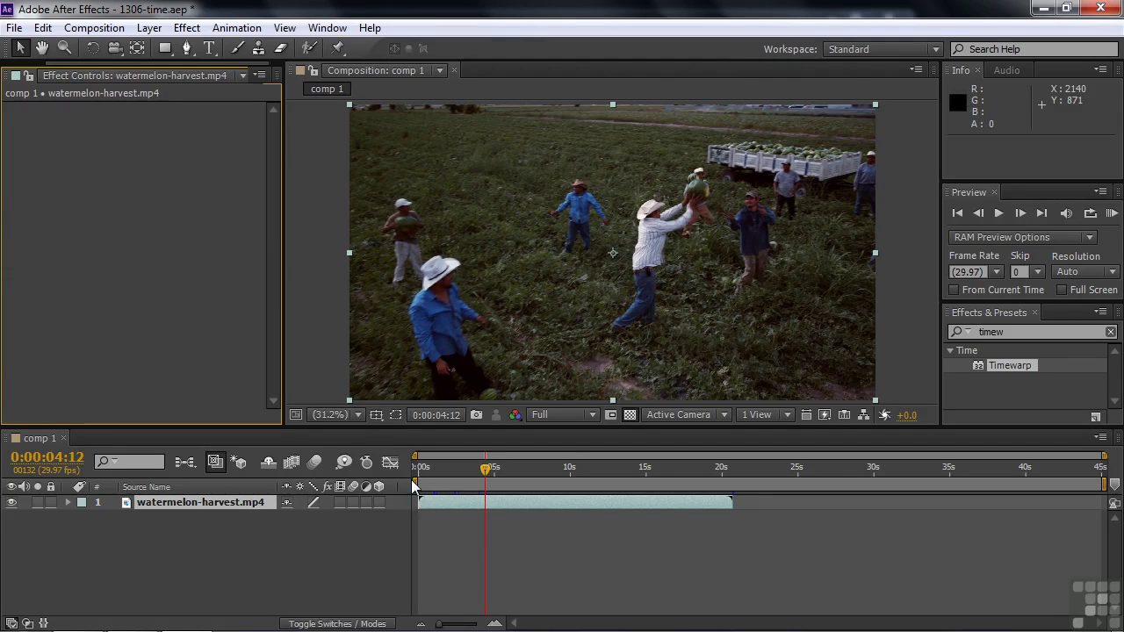
right_click(263, 503)
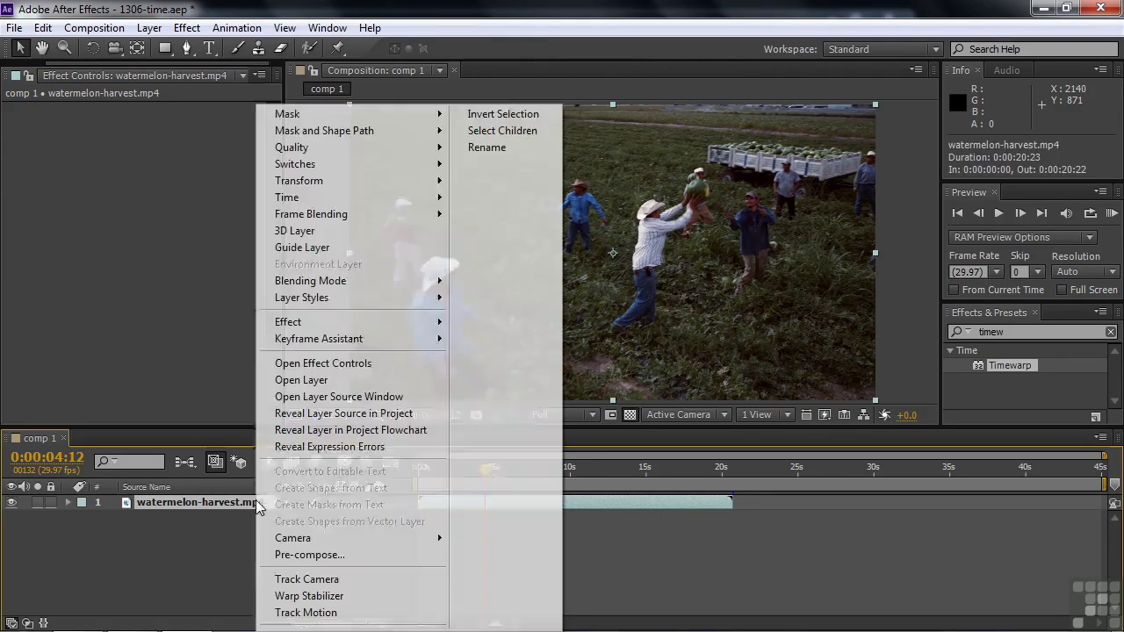
mouse_move(309, 199)
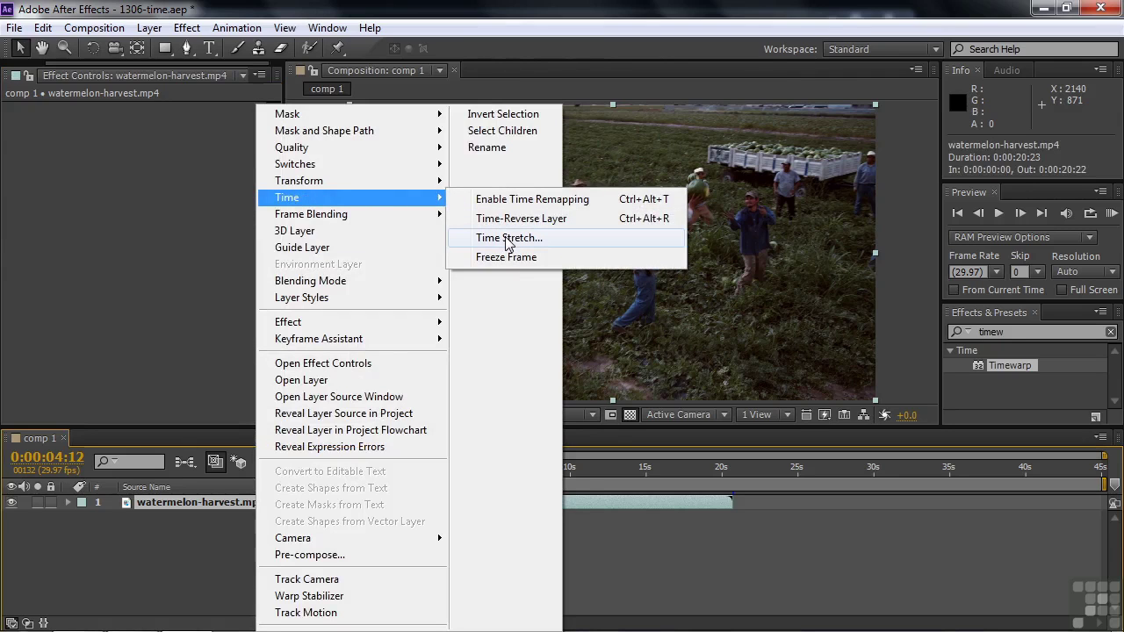
click(136, 502)
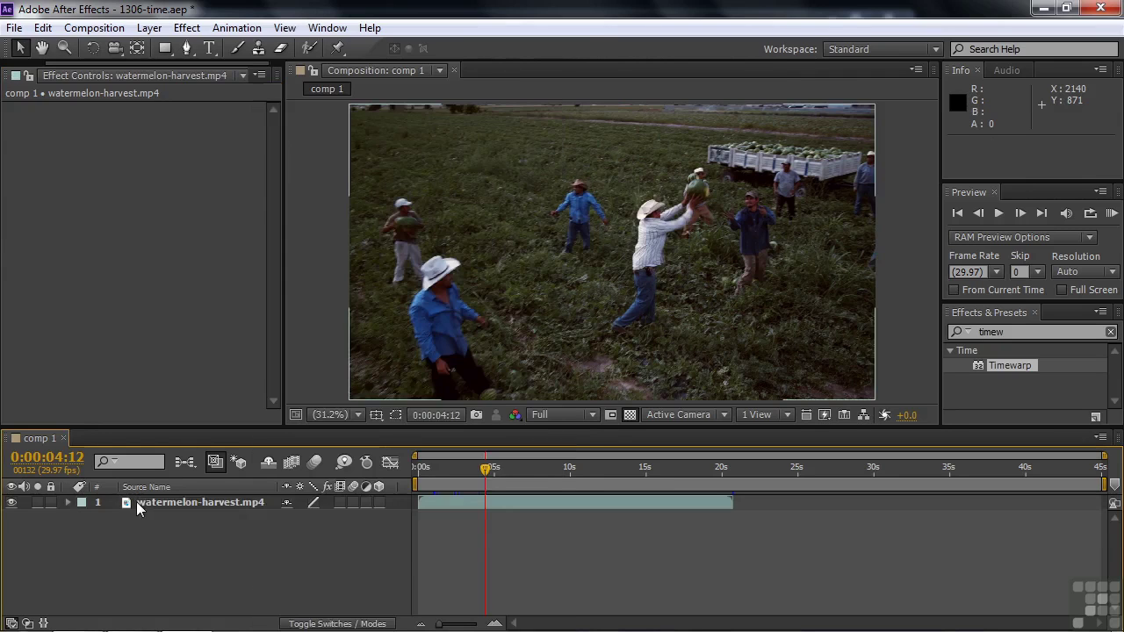
click(136, 501)
click(150, 27)
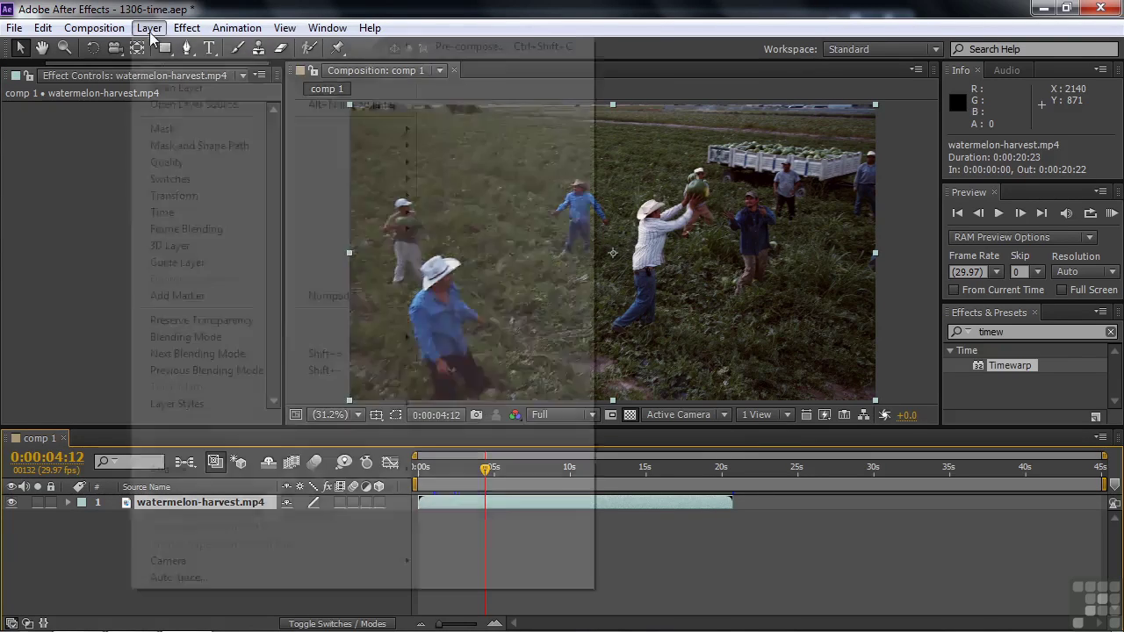
mouse_move(198, 213)
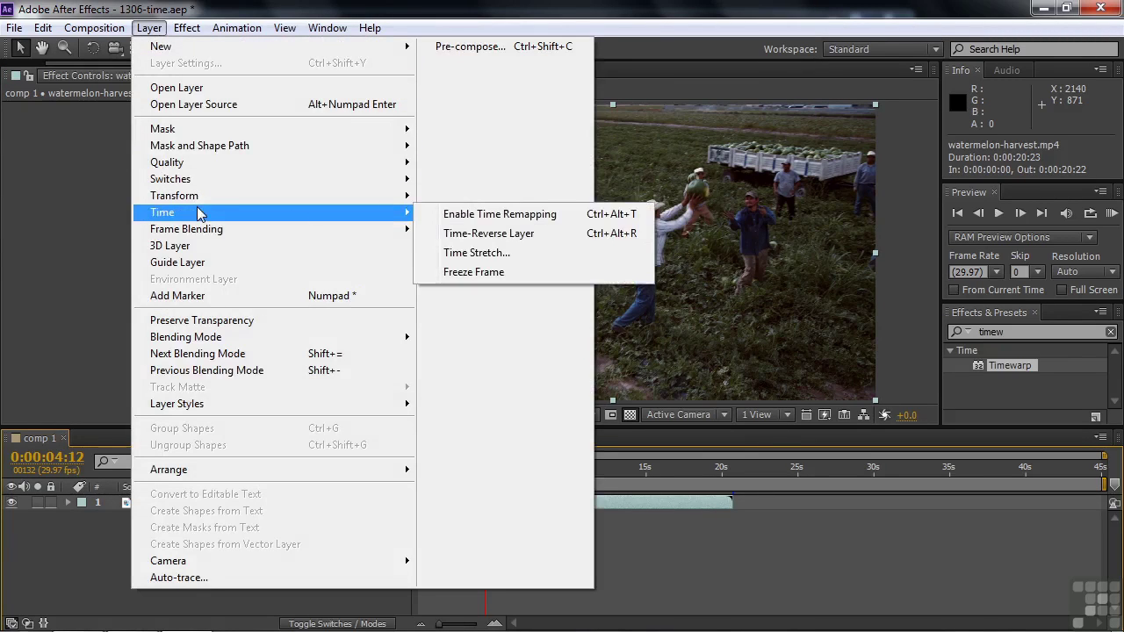
click(81, 537)
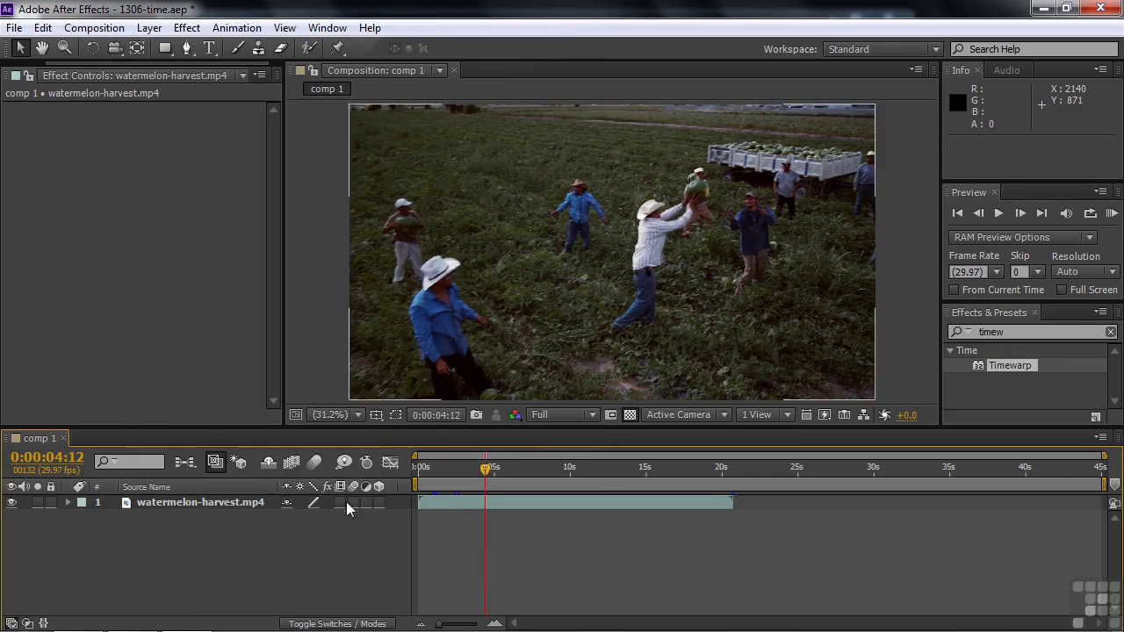
Step: Show the Stretch column in the timeline
right_click(408, 492)
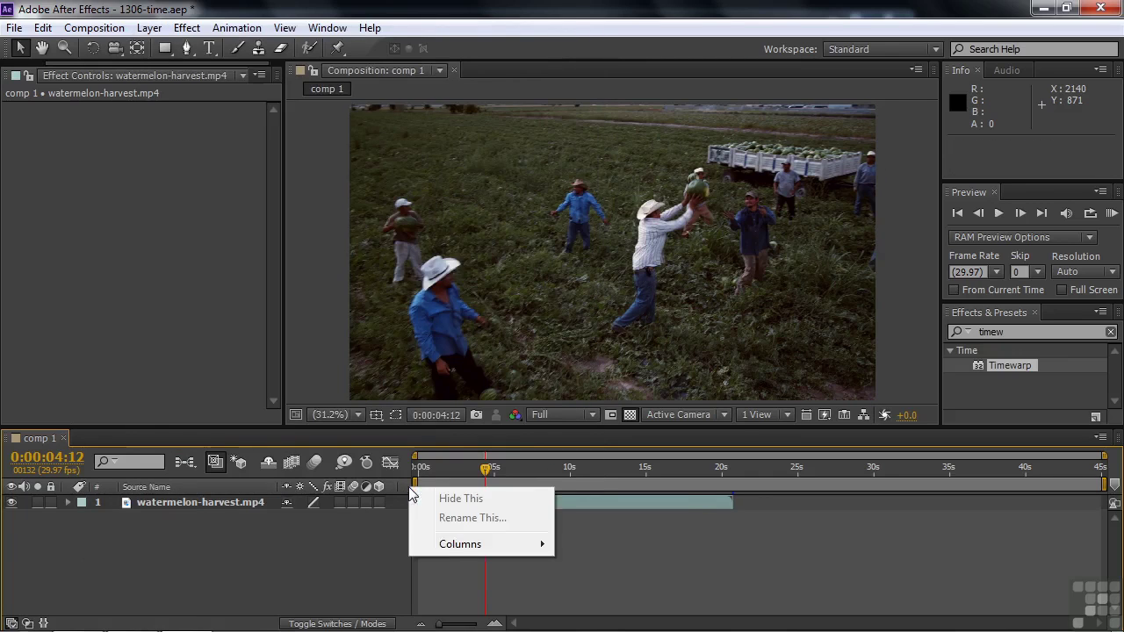
mouse_move(451, 552)
click(603, 545)
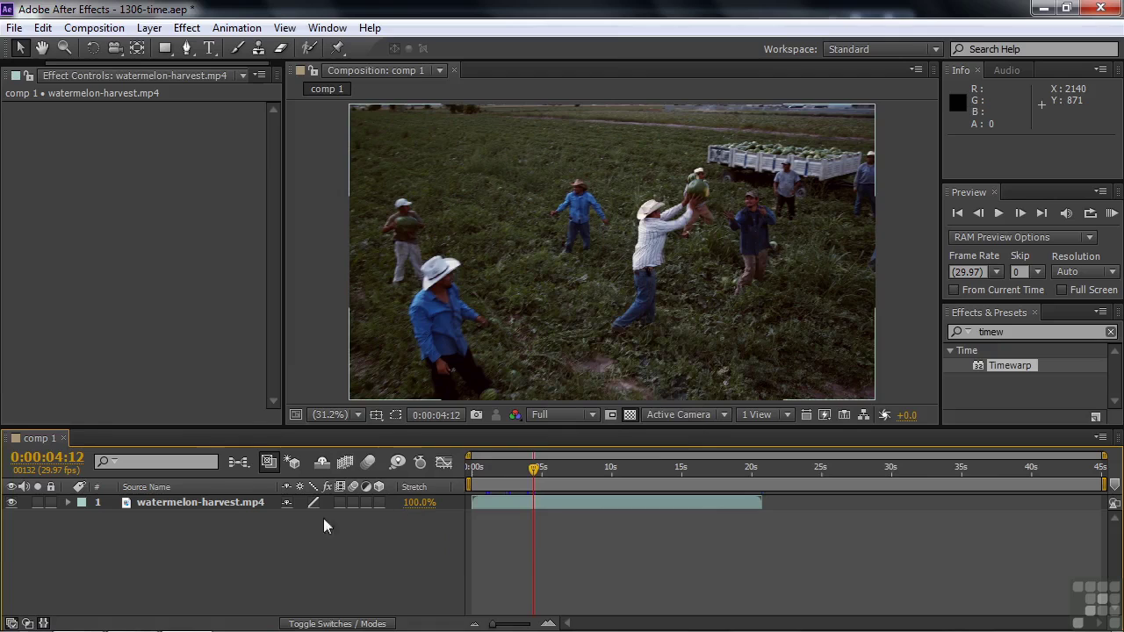
Step: Hide the Stretch column, and expand and collapse the In, Out, Duration and Stretch panes together
click(44, 624)
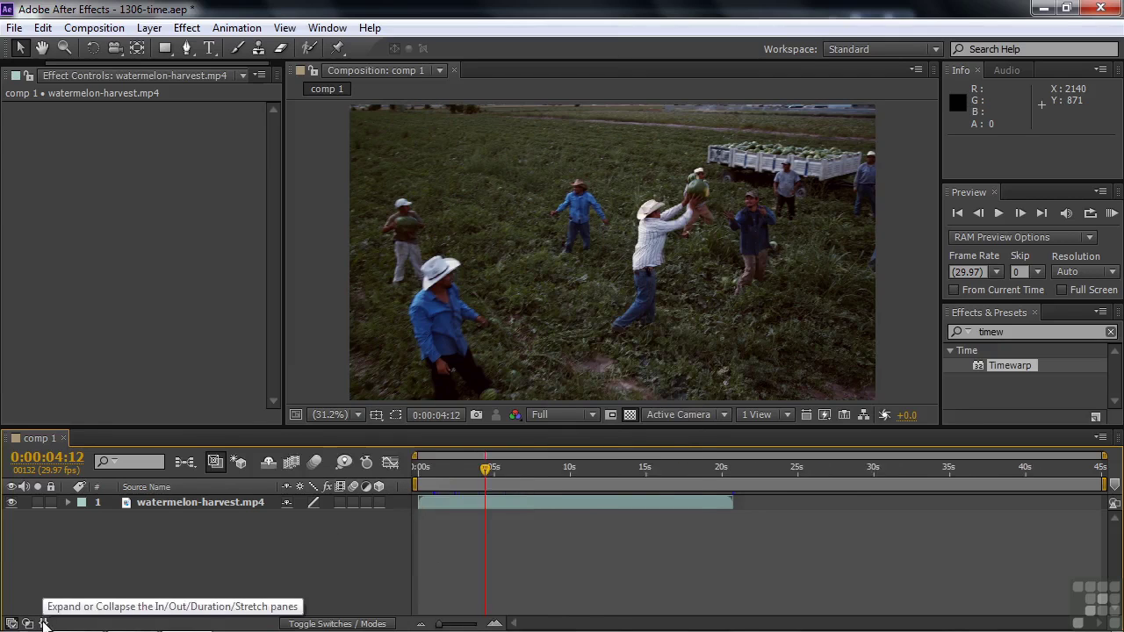
click(44, 623)
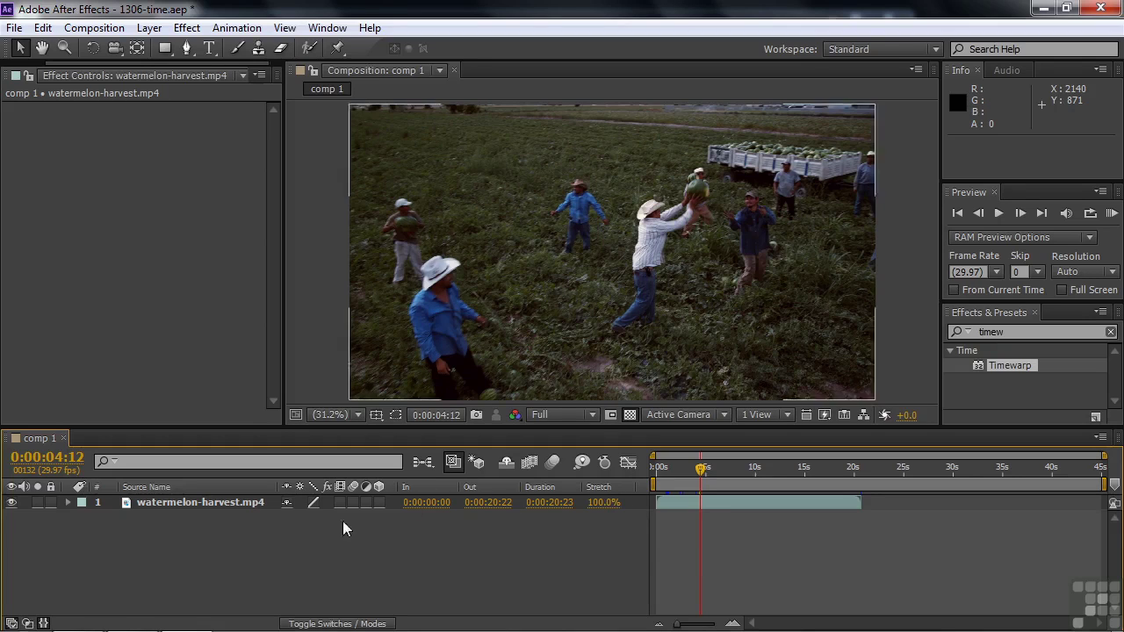
click(44, 624)
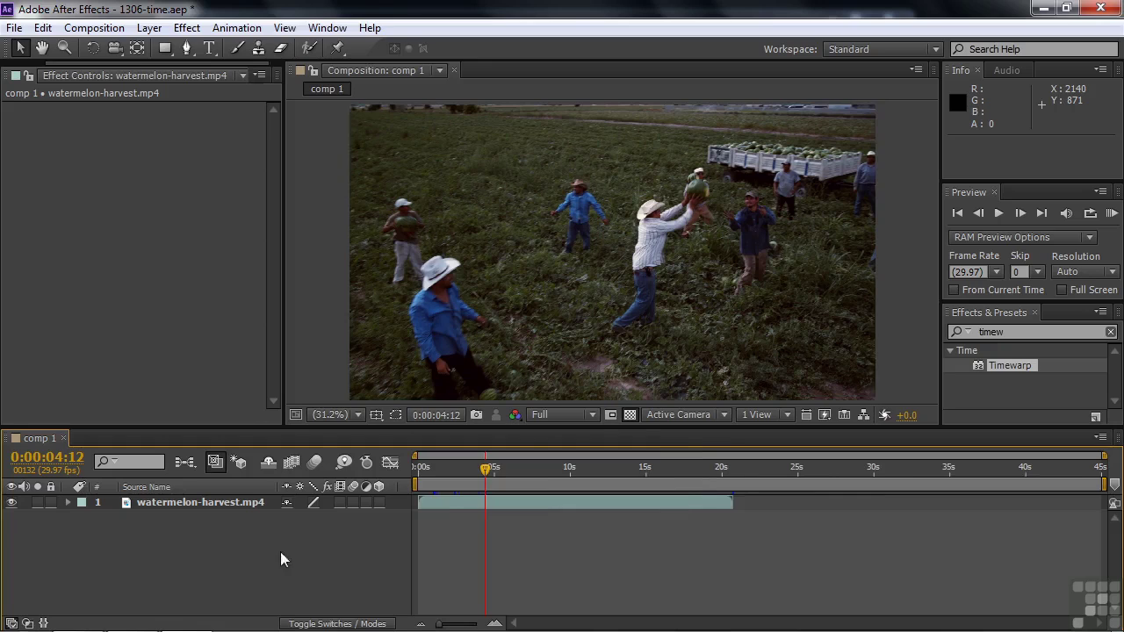
Step: Add only the Stretch column to the timeline
right_click(406, 486)
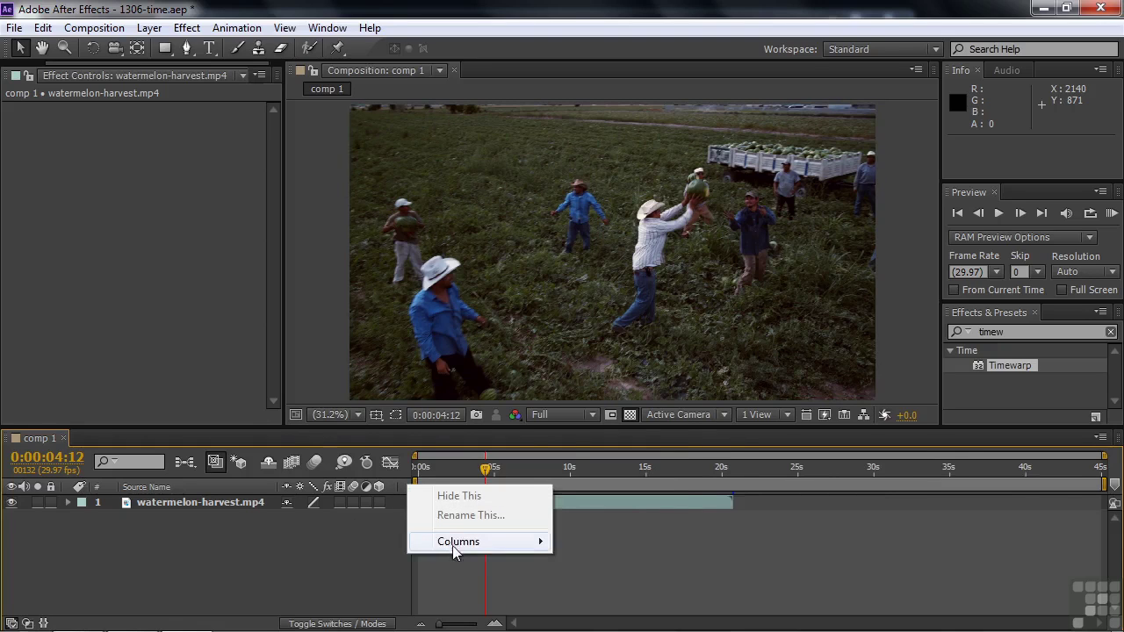
mouse_move(455, 549)
click(584, 541)
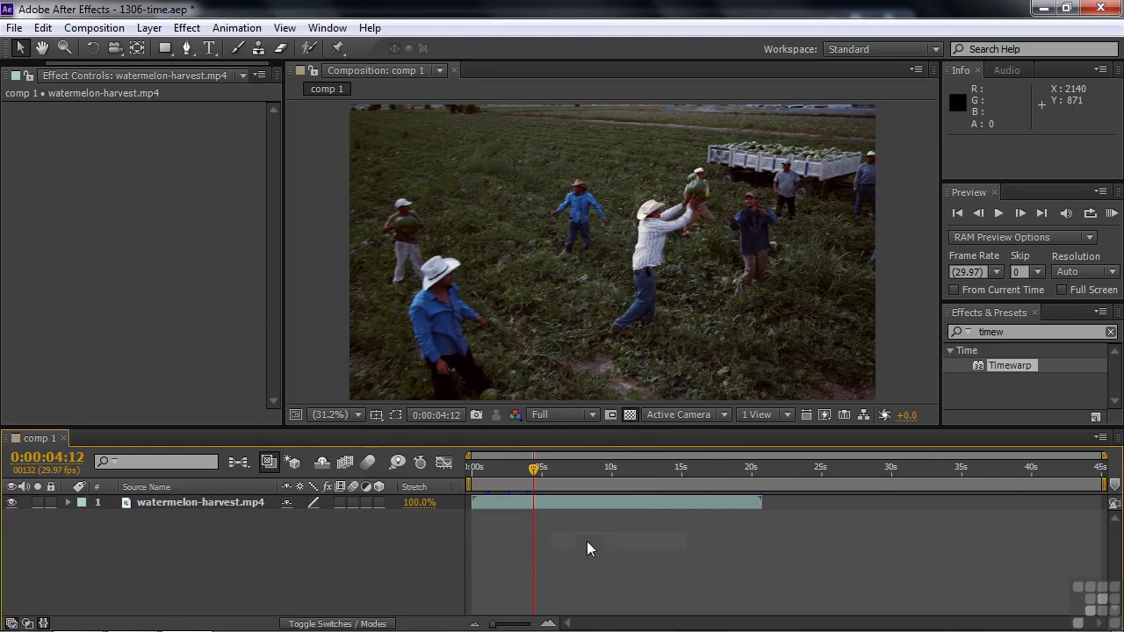
Step: Look at the layer's Time Stretch settings and its Transform properties without changing anything
click(418, 504)
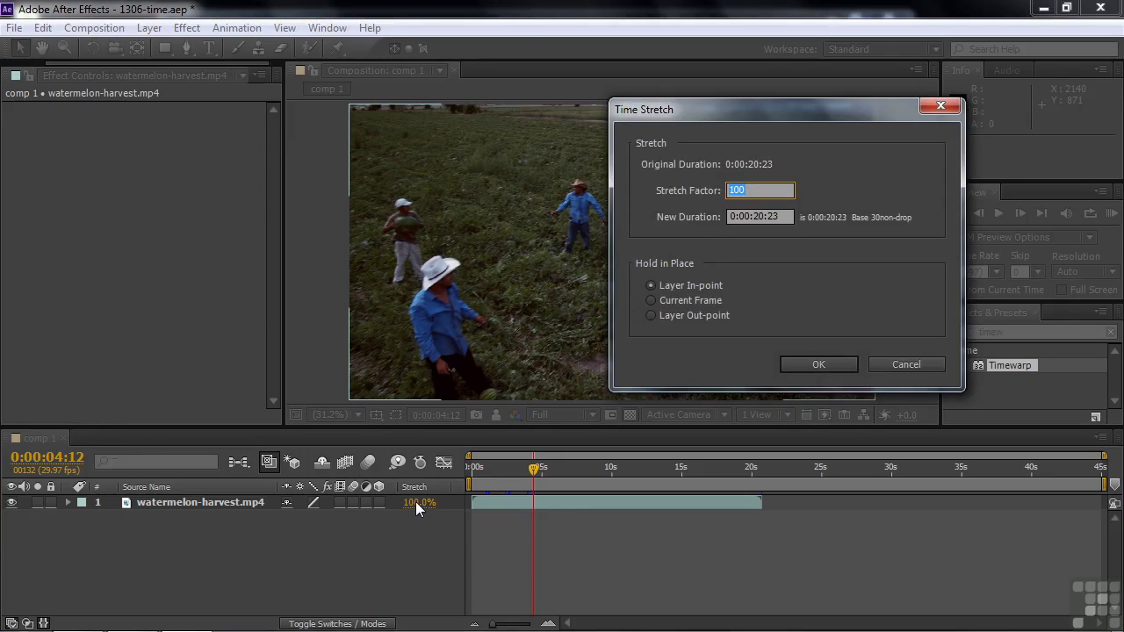
click(892, 366)
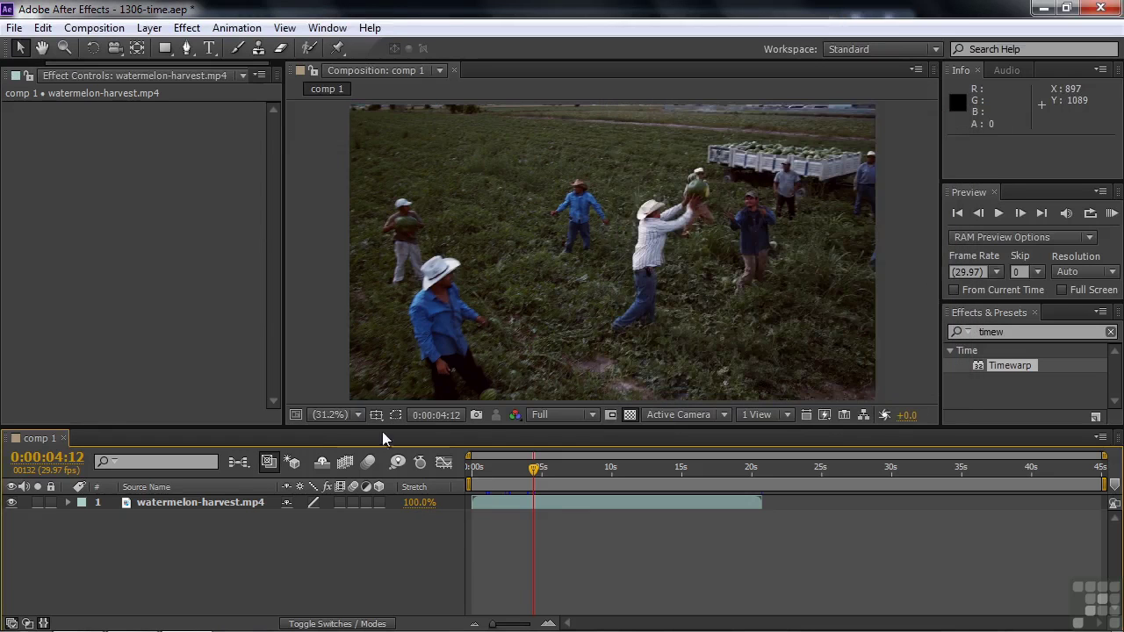
click(68, 502)
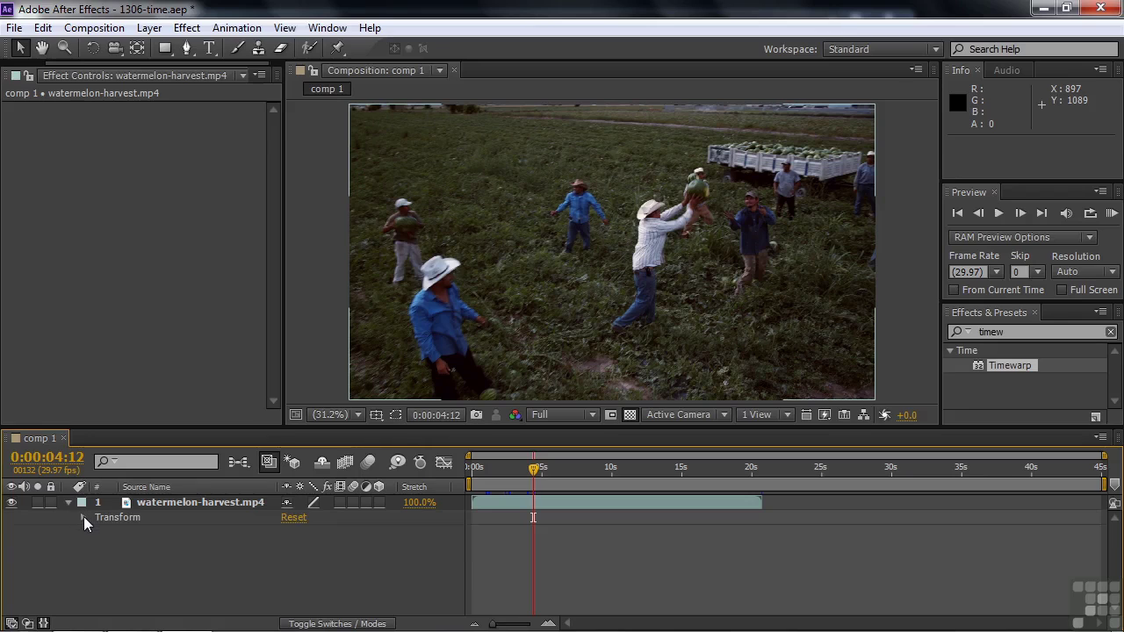
click(83, 518)
click(295, 533)
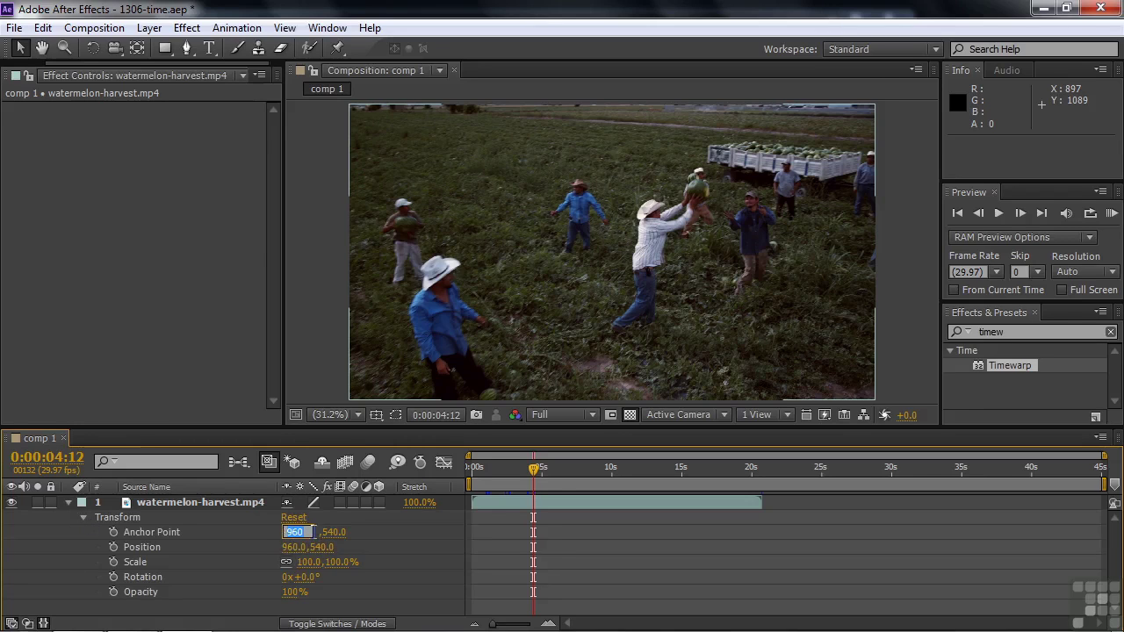
click(82, 516)
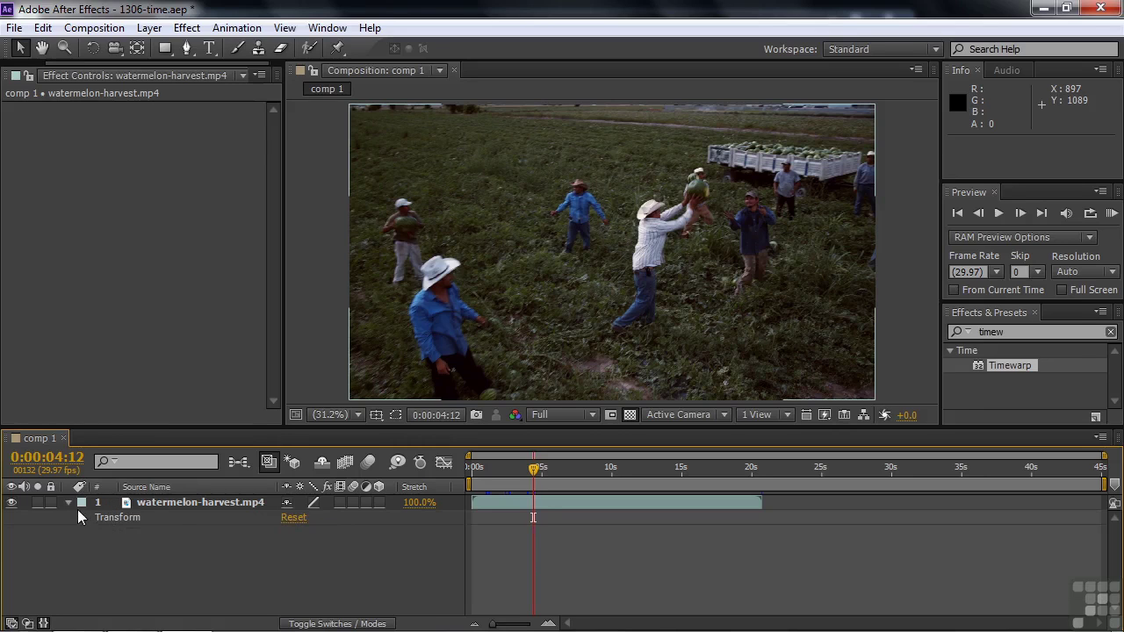
click(68, 502)
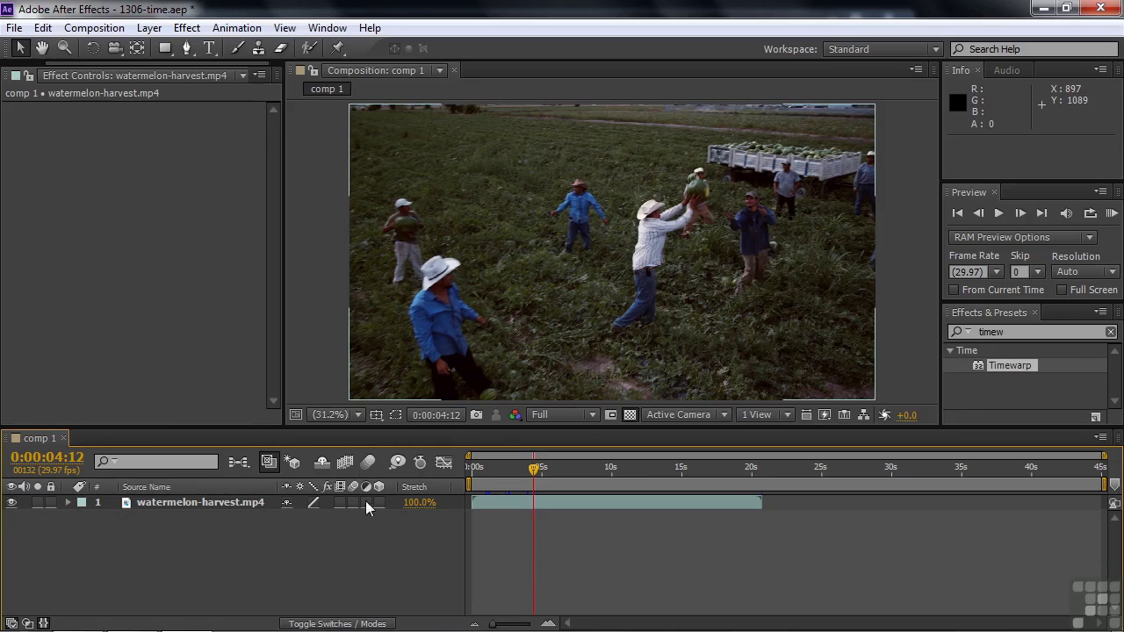
Step: Time-stretch the watermelon-harvest.mp4 layer with a stretch factor of 200, holding the layer in-point in place
right_click(193, 504)
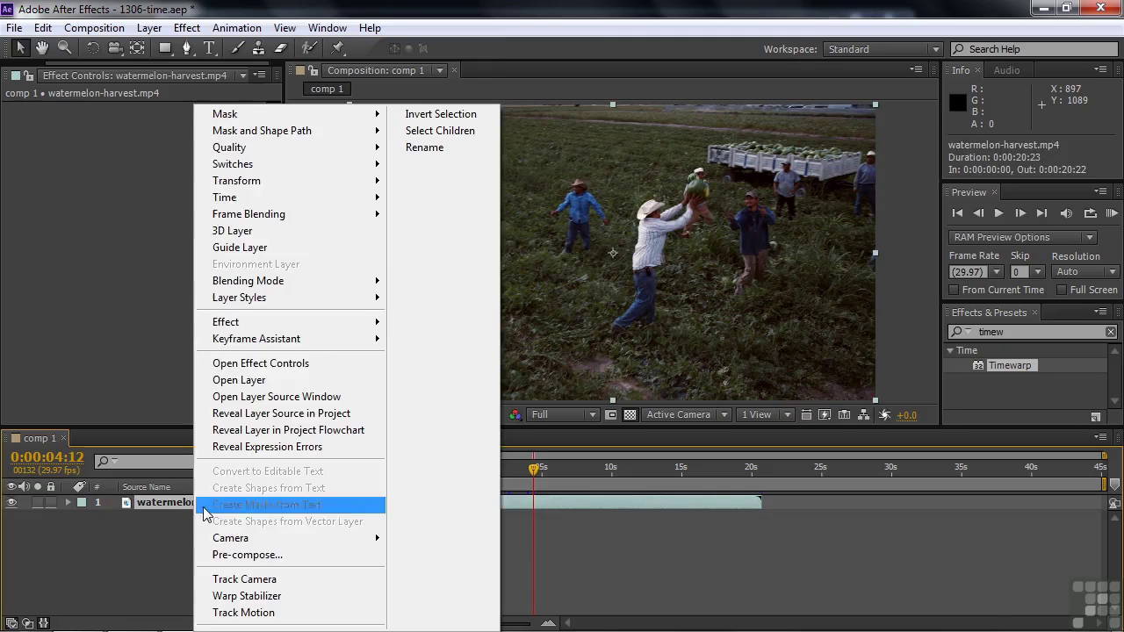
mouse_move(244, 204)
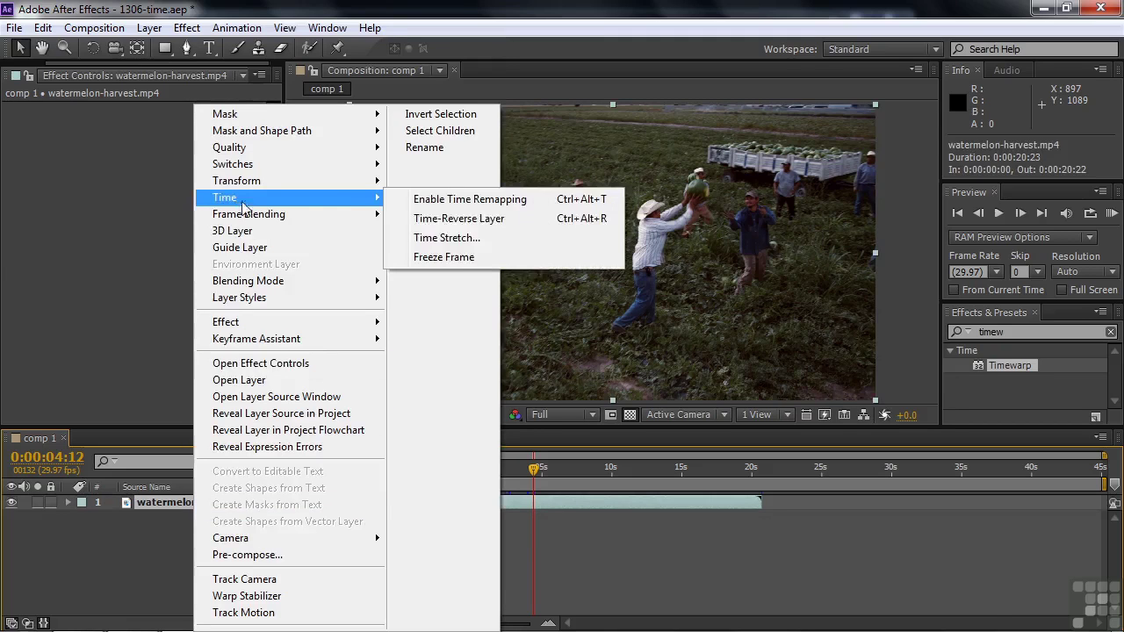
click(444, 237)
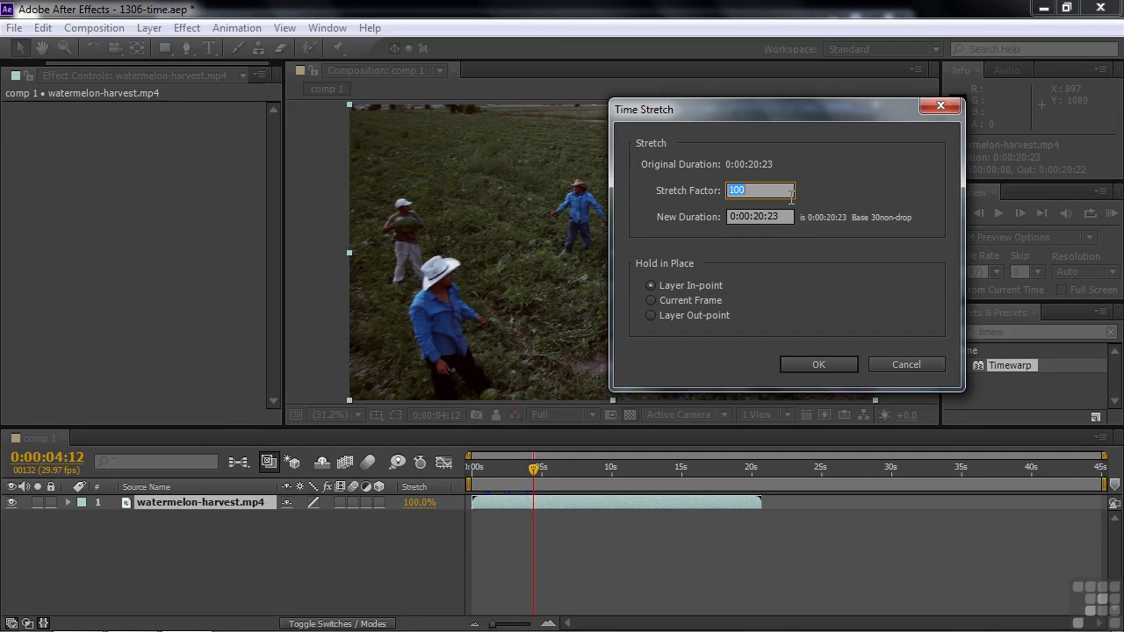
text(200)
key(BackSpace)
key(BackSpace)
key(BackSpace)
text(100)
key(BackSpace)
key(BackSpace)
key(BackSpace)
text(200)
click(814, 364)
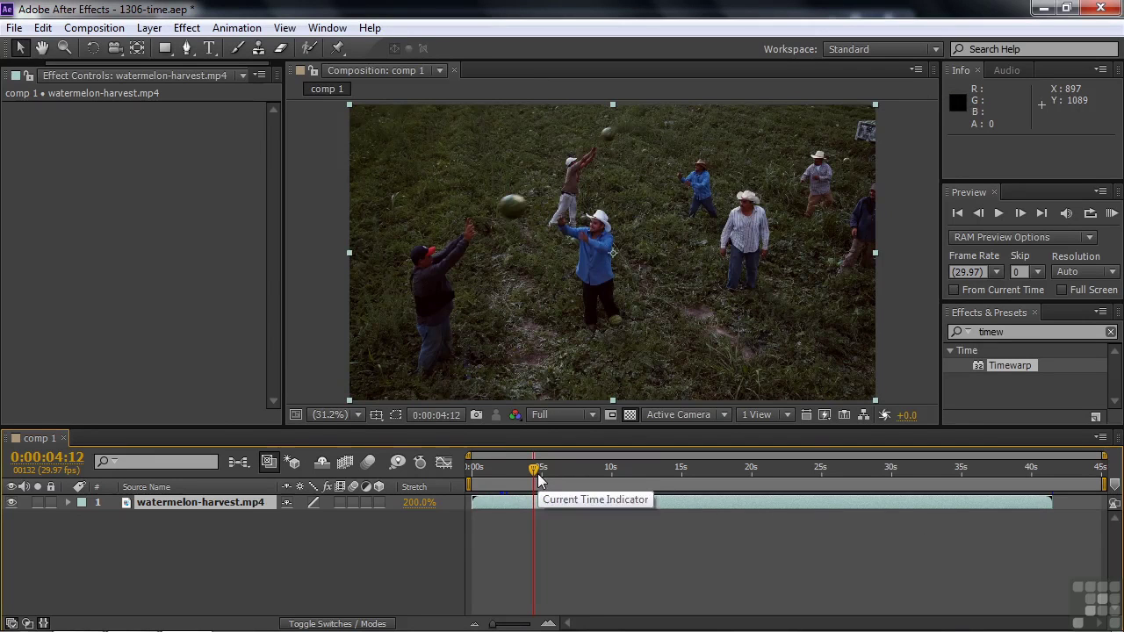
Step: Preview the stretched clip and step frame by frame from 0:00:04:21 to 0:00:04:24 to examine the motion
key(space)
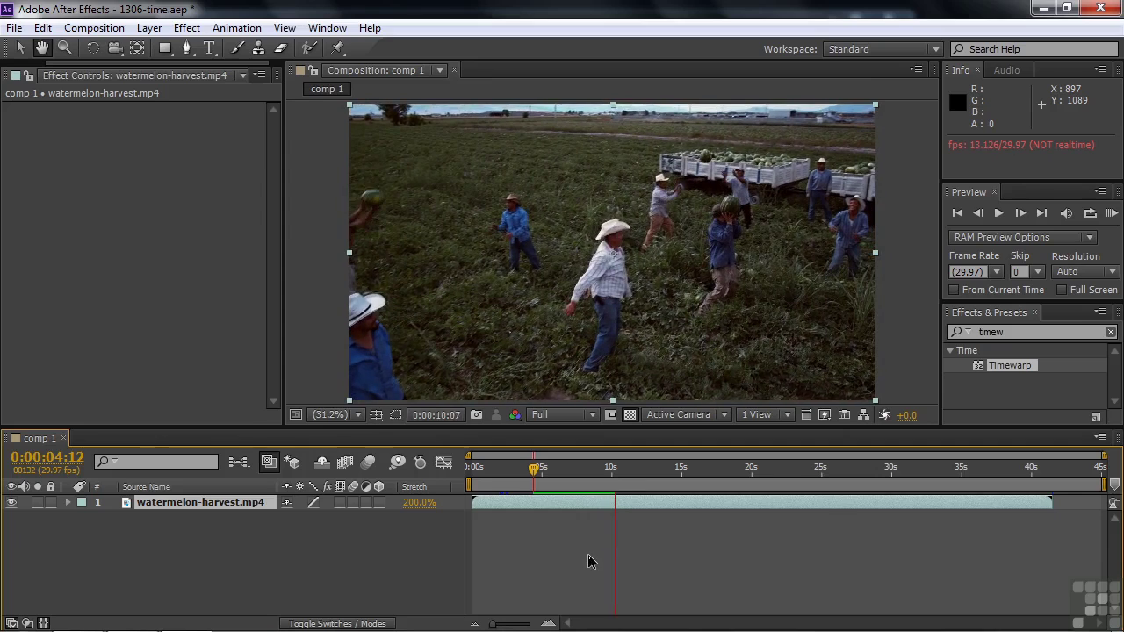
key(space)
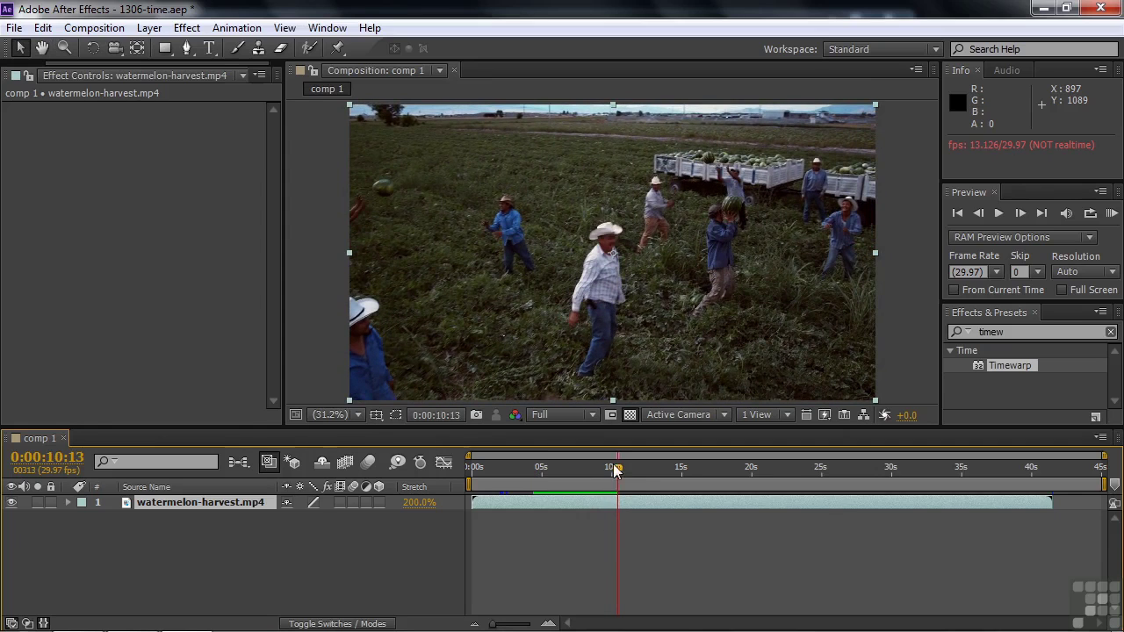
drag(617, 473, 539, 477)
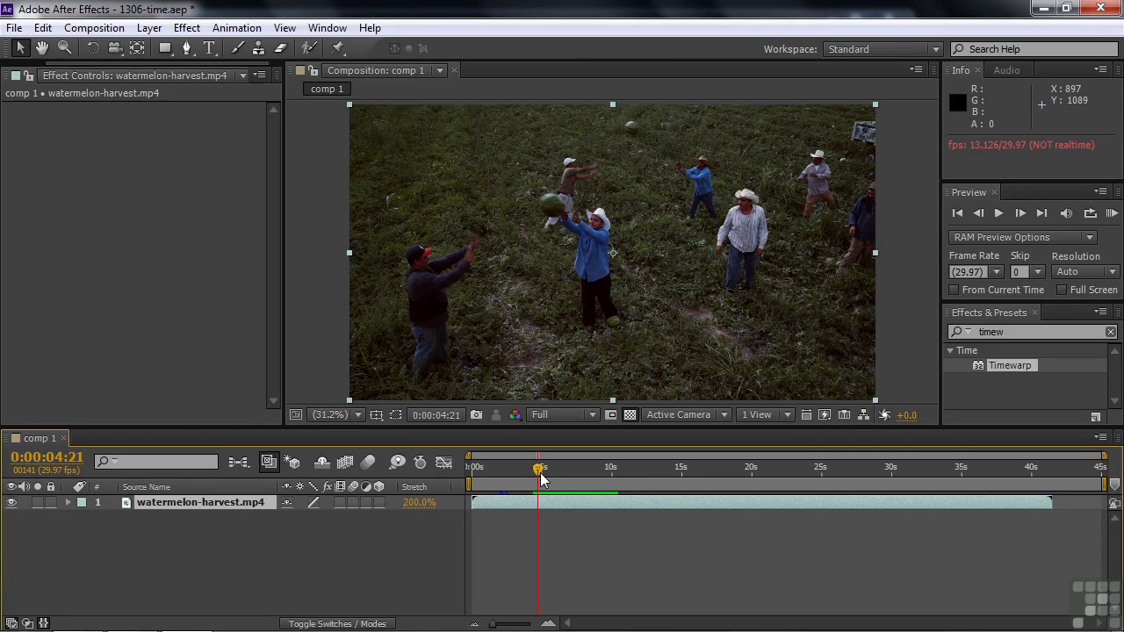
key(Page_Down)
key(Page_Down)
key(Page_Down)
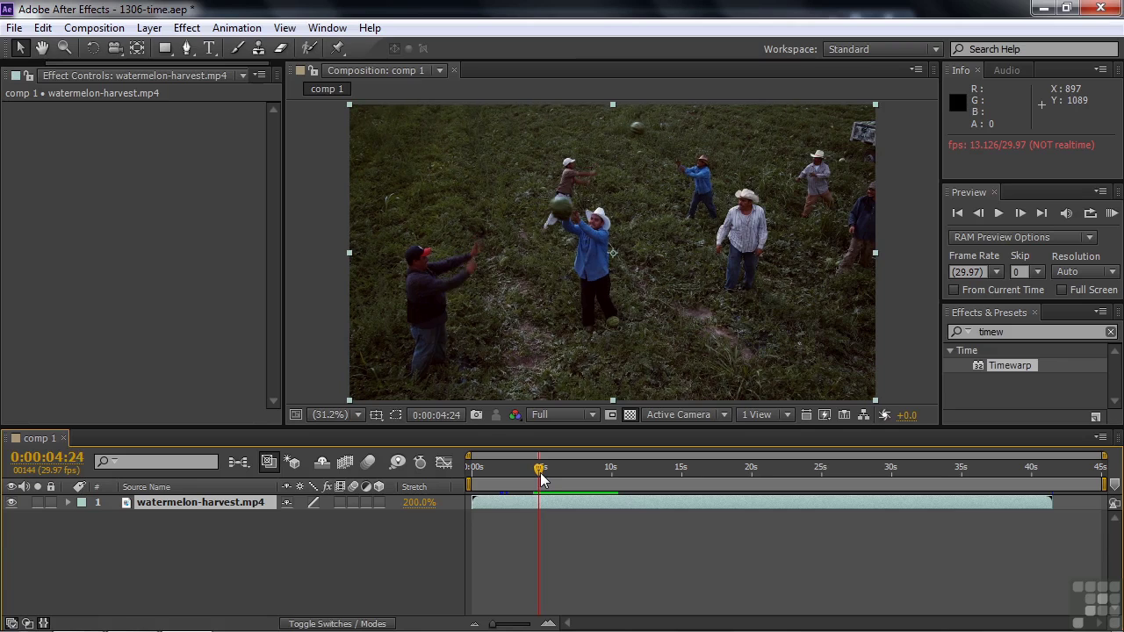
Step: Step forward frame by frame from 0:00:04:24 to 0:00:04:29 to examine the stretched clip's motion
key(Page_Down)
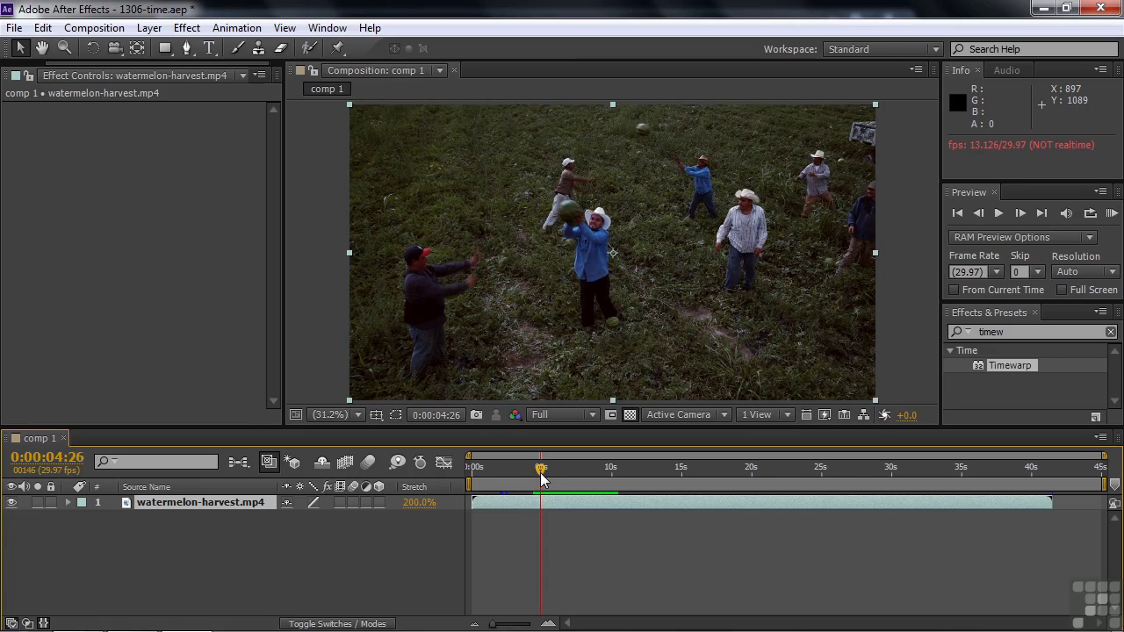
key(Page_Down)
key(Page_Down)
key(Page_Down)
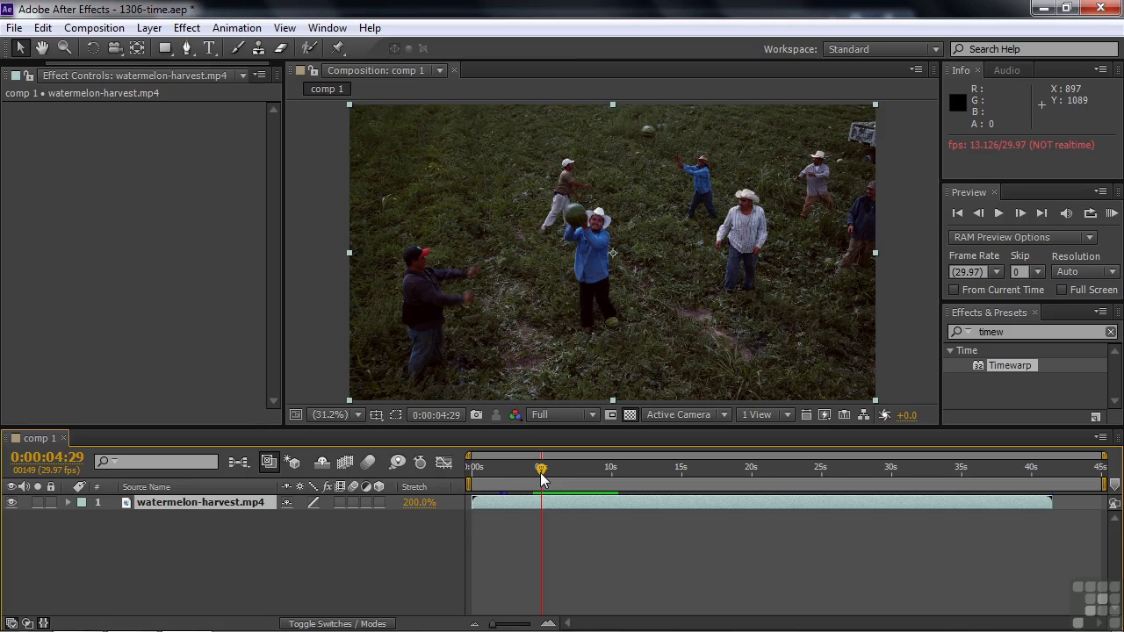
Step: Set the watermelon-harvest.mp4 layer's frame blending to Frame Mix and enable frame blending for the composition
click(338, 503)
click(339, 502)
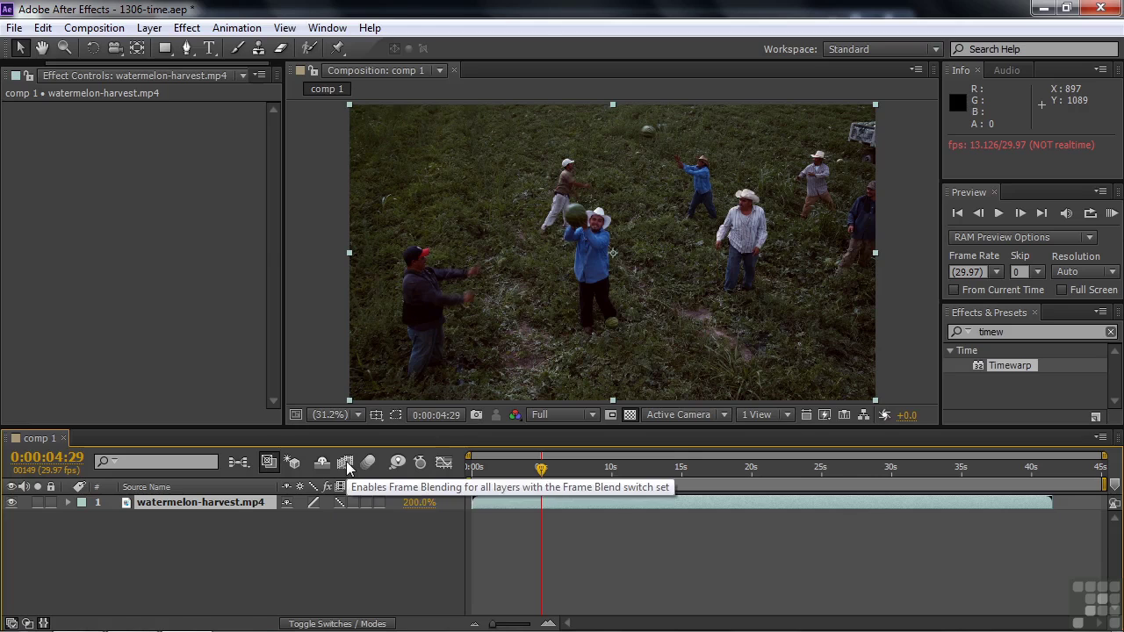
click(346, 464)
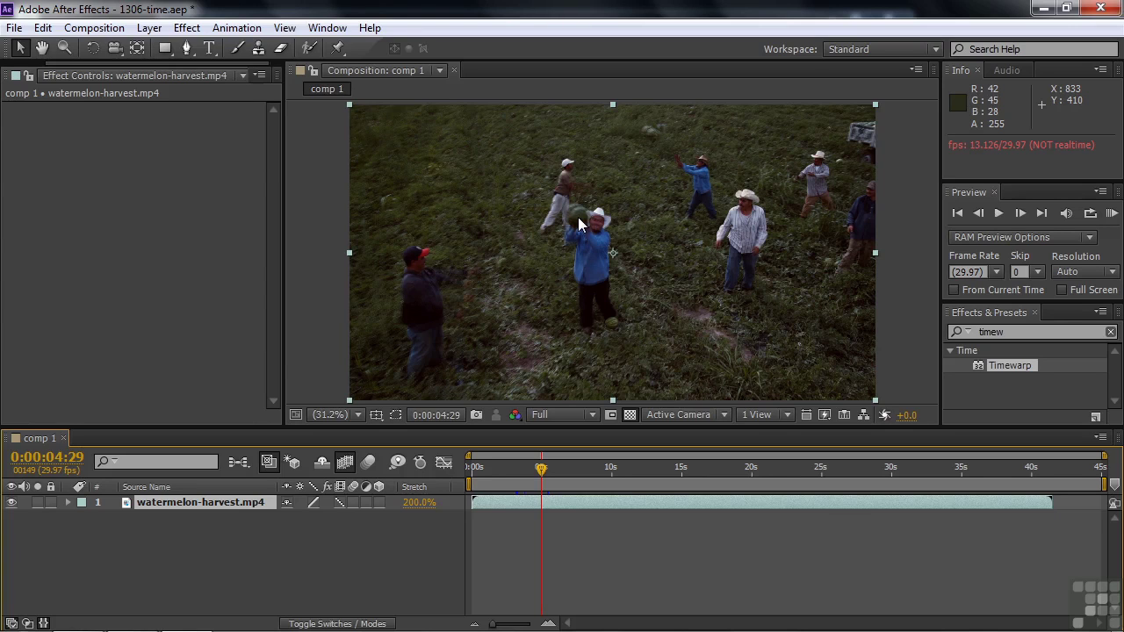
Step: Examine the blended frames around the man catching the watermelon at 100% magnification between 0:00:04:25 and 0:00:05:00, ending at 0:00:04:27
key(slash)
key(h)
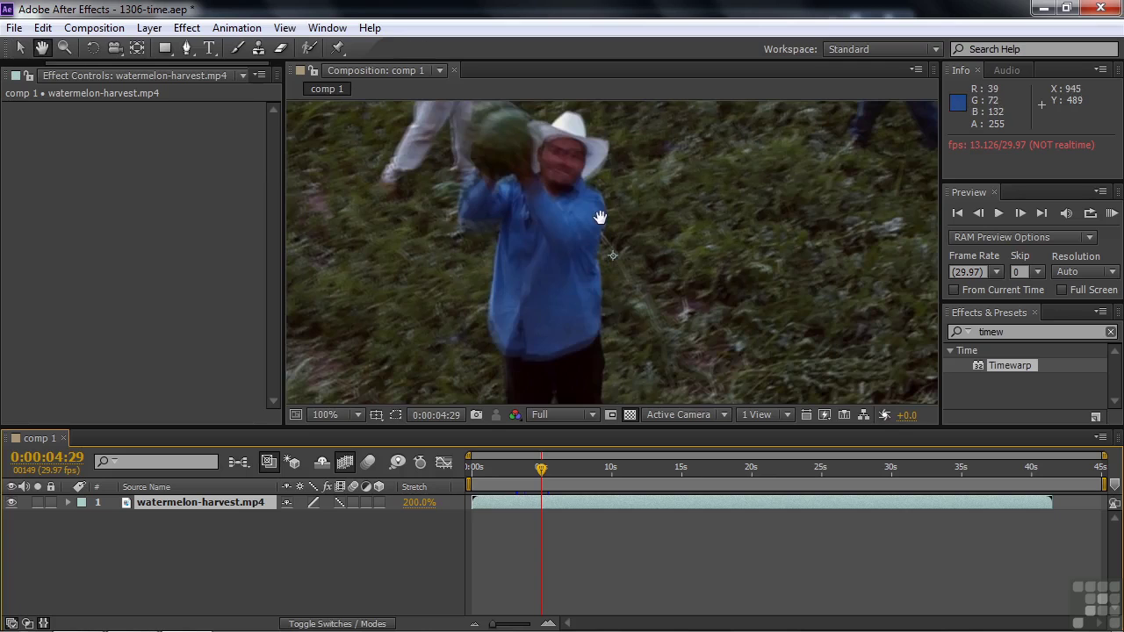
drag(600, 217, 672, 299)
key(v)
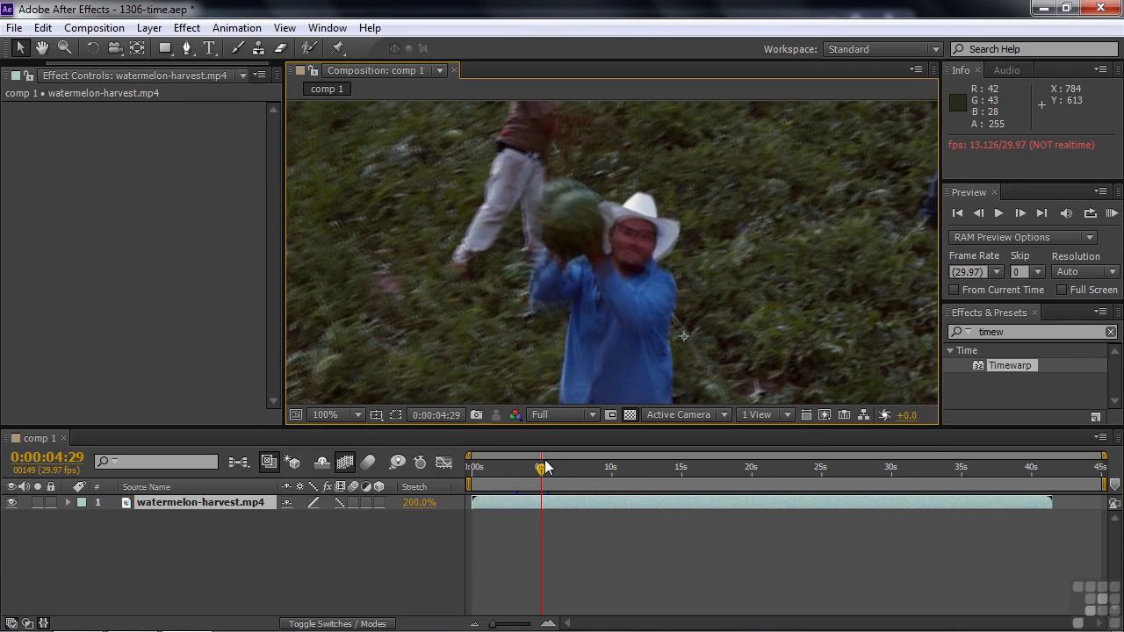
key(Page_Up)
key(Page_Down)
key(Page_Down)
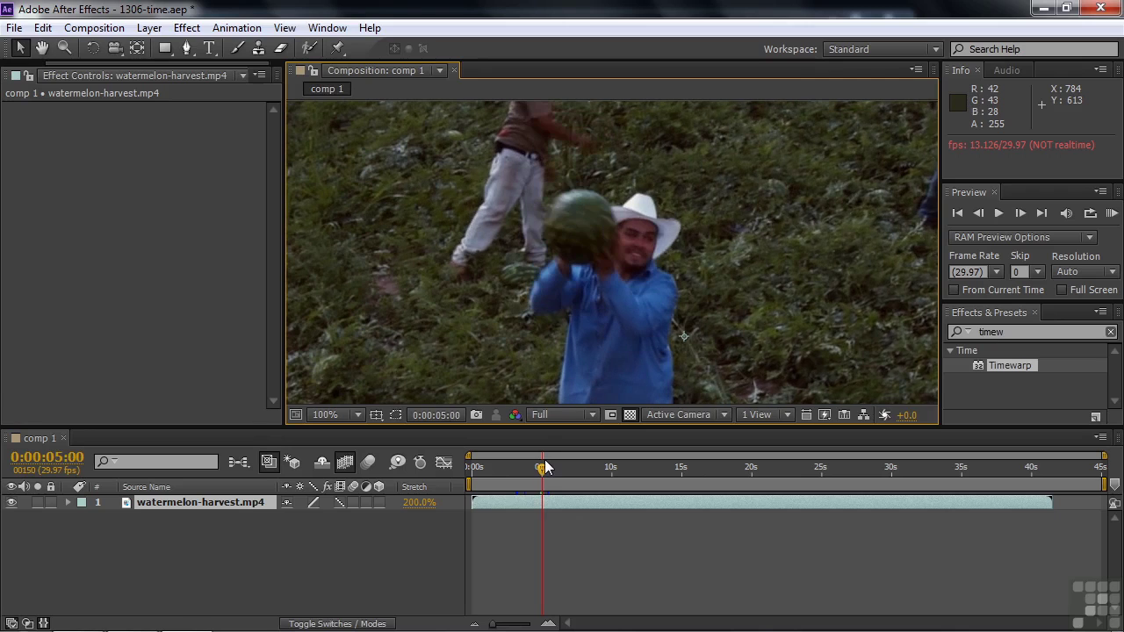
key(Page_Down)
key(Page_Up)
key(Page_Up)
key(Page_Up)
key(Page_Up)
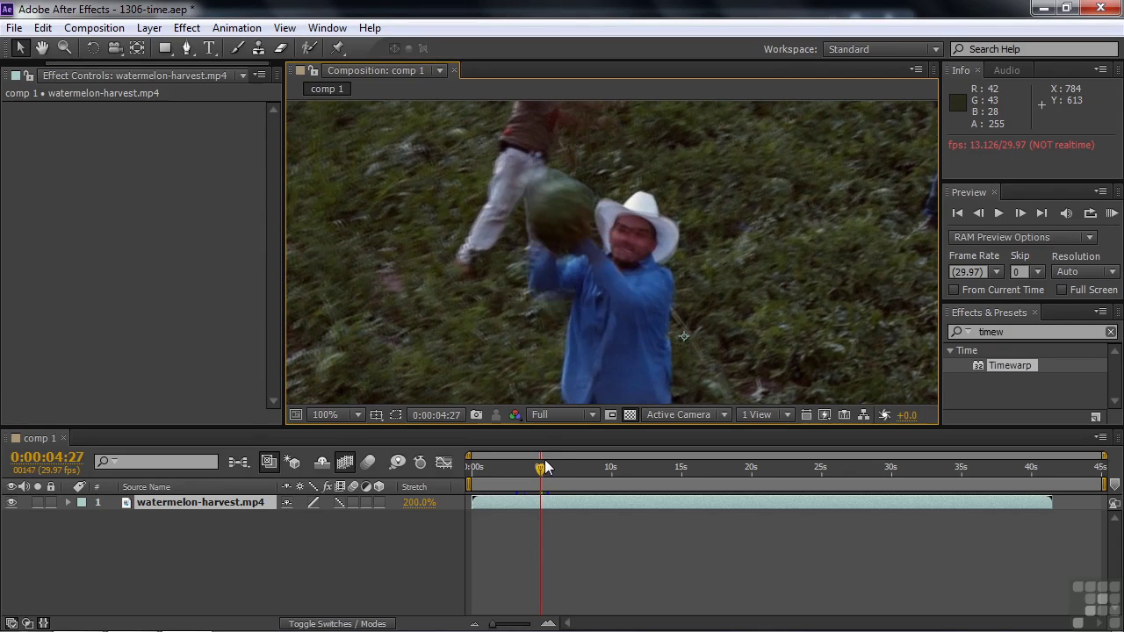
key(Page_Up)
key(Page_Up)
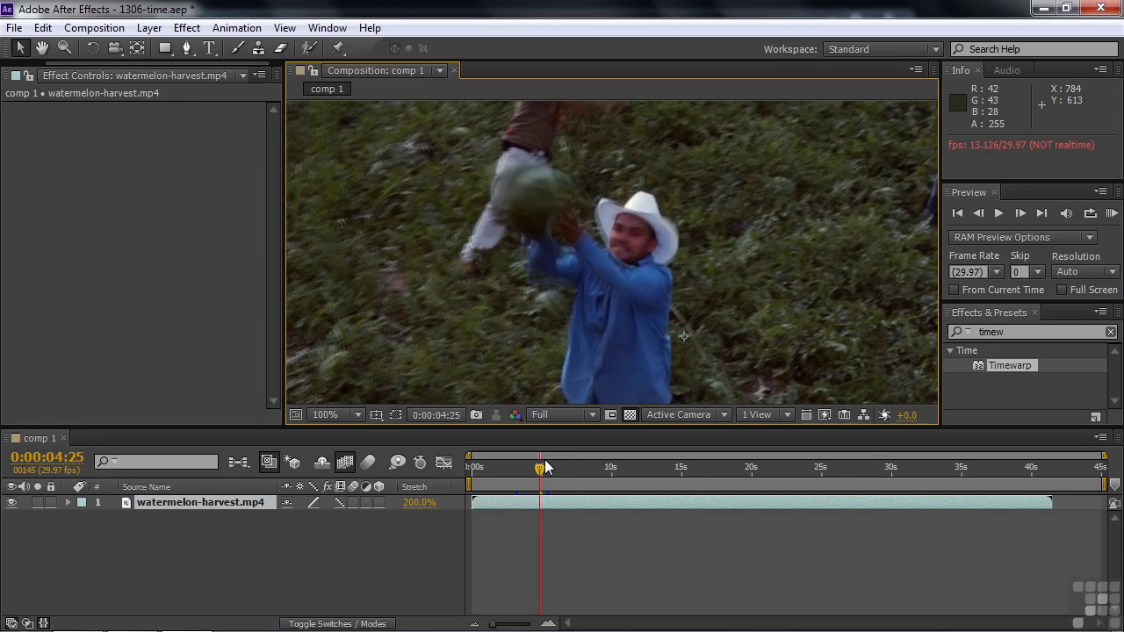
key(Page_Down)
key(Page_Down)
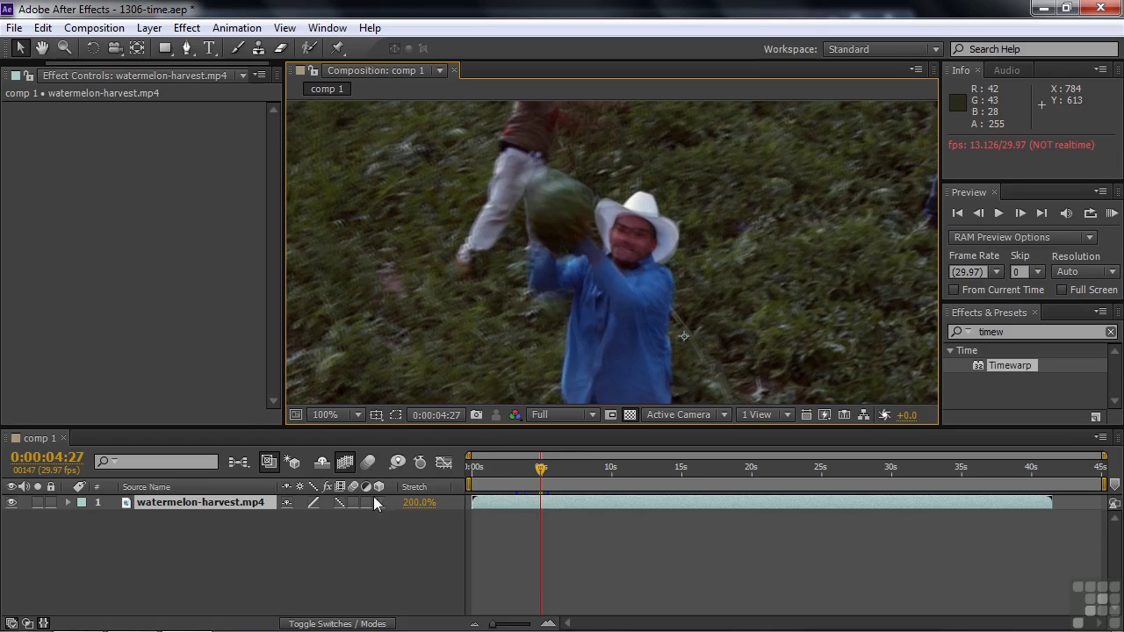
Step: Switch the watermelon-harvest.mp4 layer's frame blending to Pixel Motion and nudge the layer horizontally to X position 958
click(340, 500)
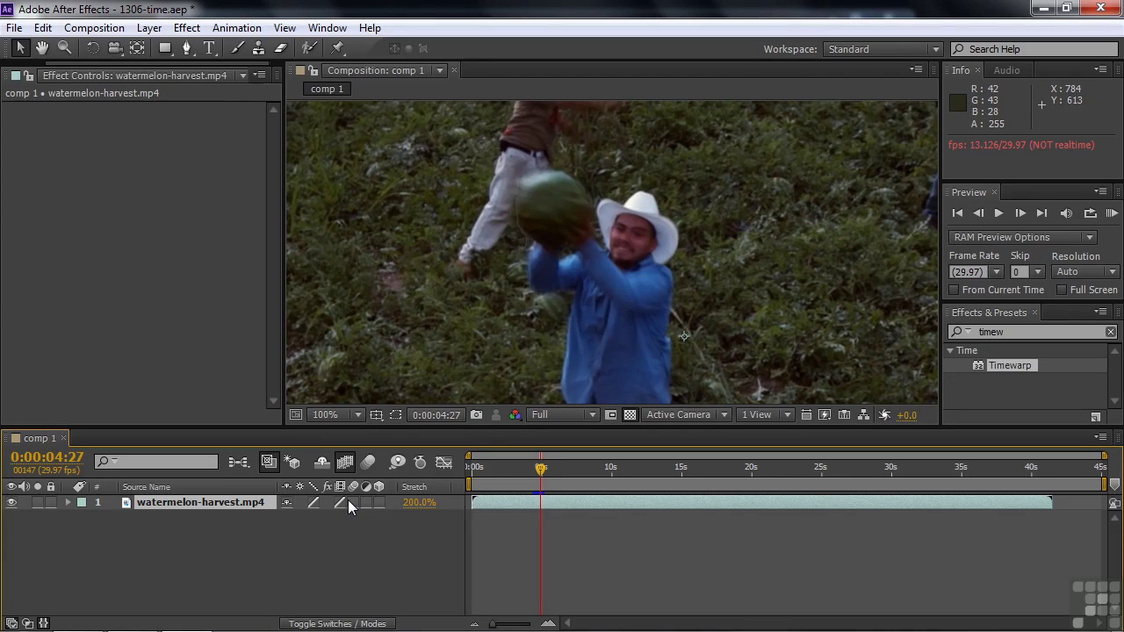
key(Left)
key(Left)
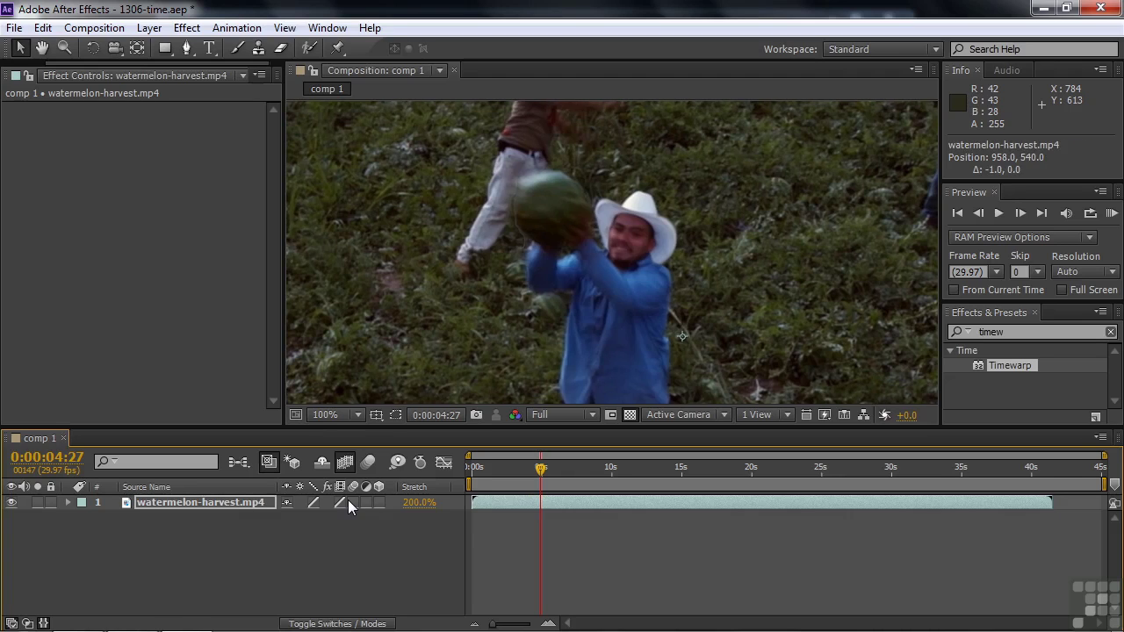
Step: Step back and forth through the frames between 0:00:04:18 and 0:00:04:26 to examine the Pixel Motion blending, ending at 0:00:04:24
key(Page_Up)
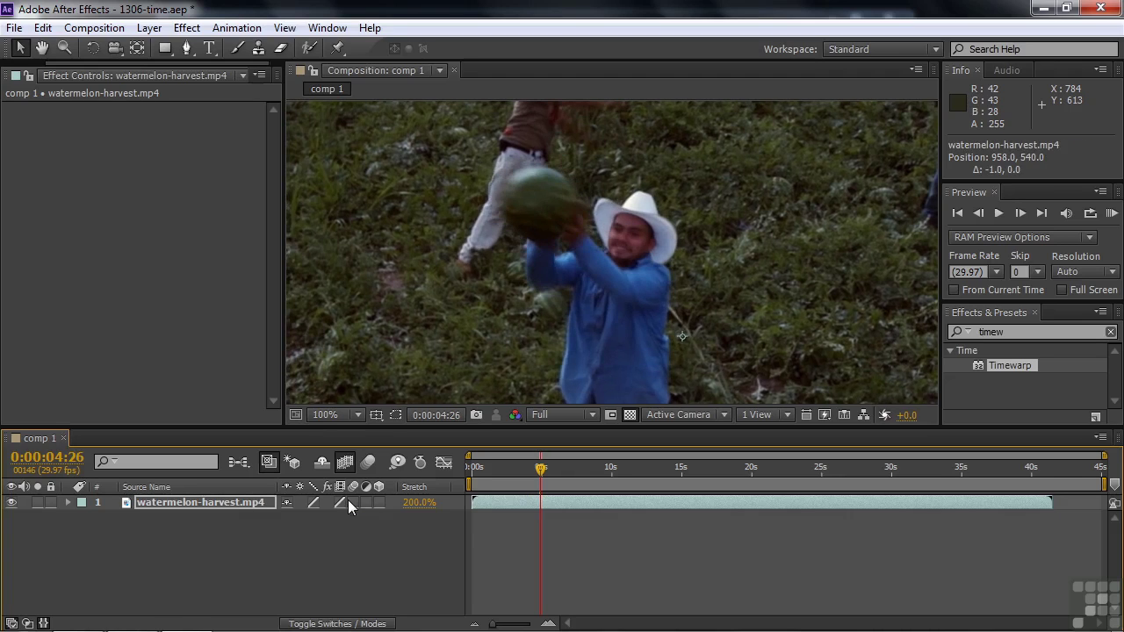
key(Page_Up)
key(Page_Up)
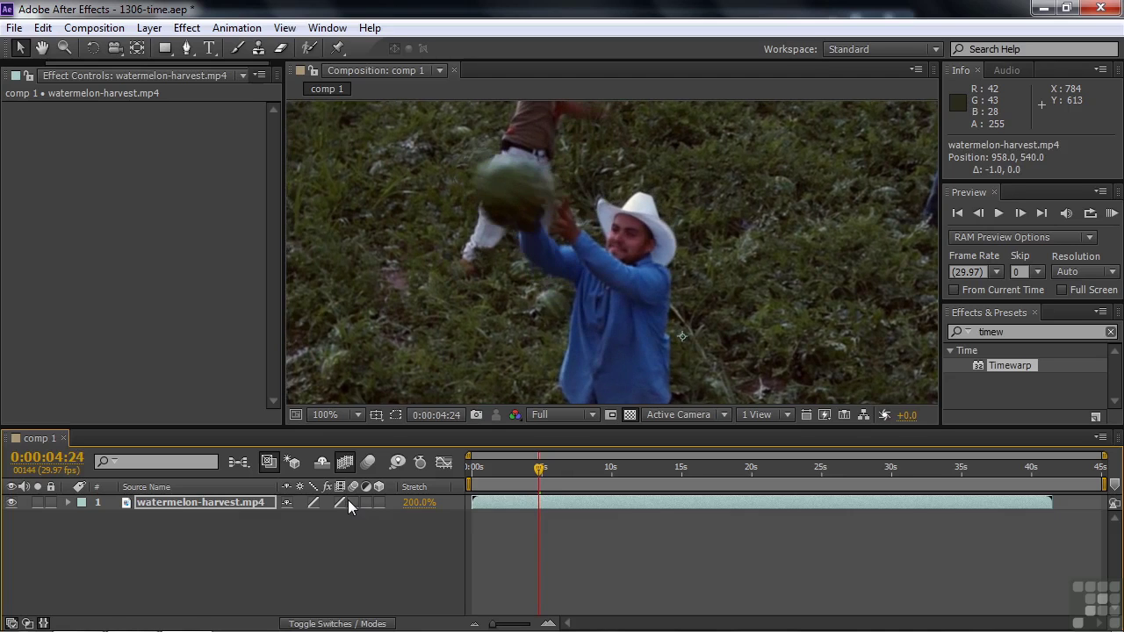
key(Page_Up)
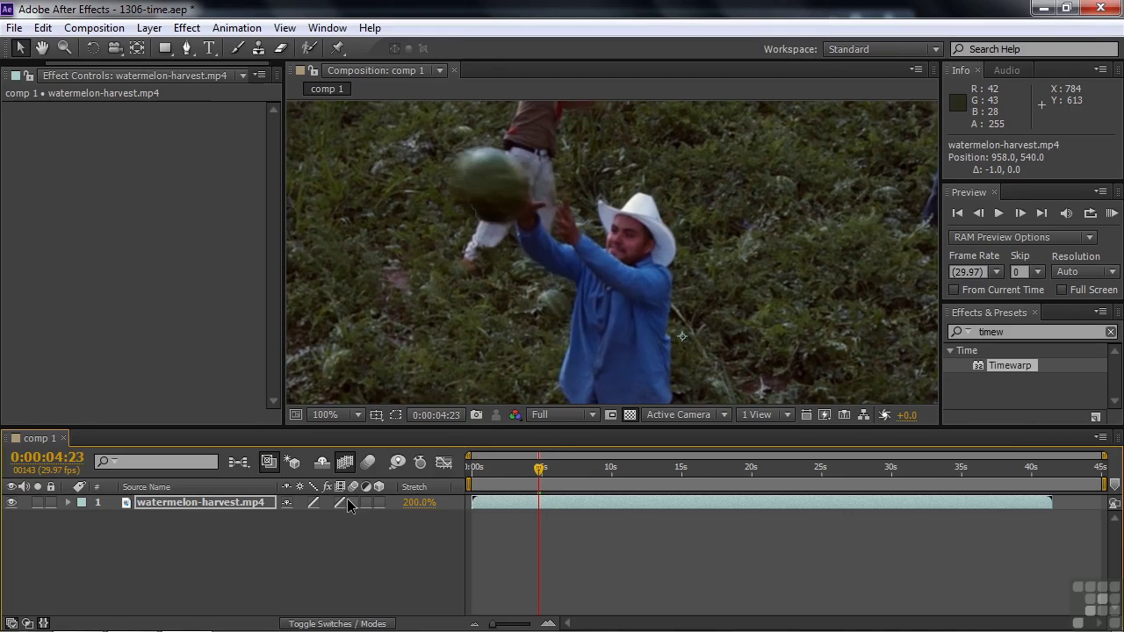
key(Page_Up)
key(Page_Up)
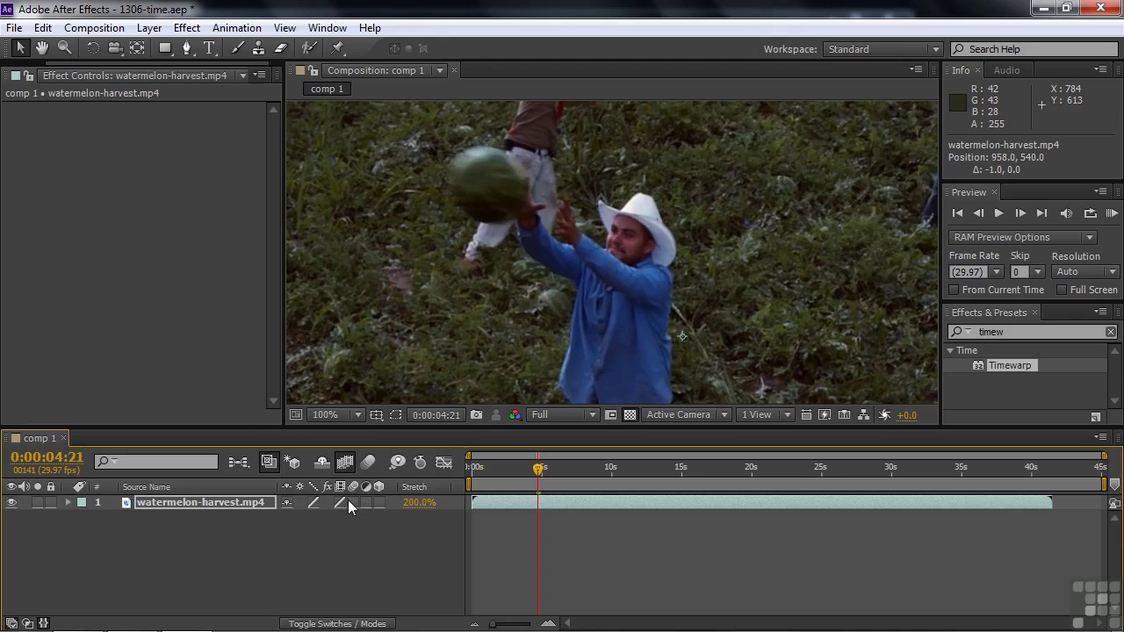
key(Page_Up)
key(Page_Up)
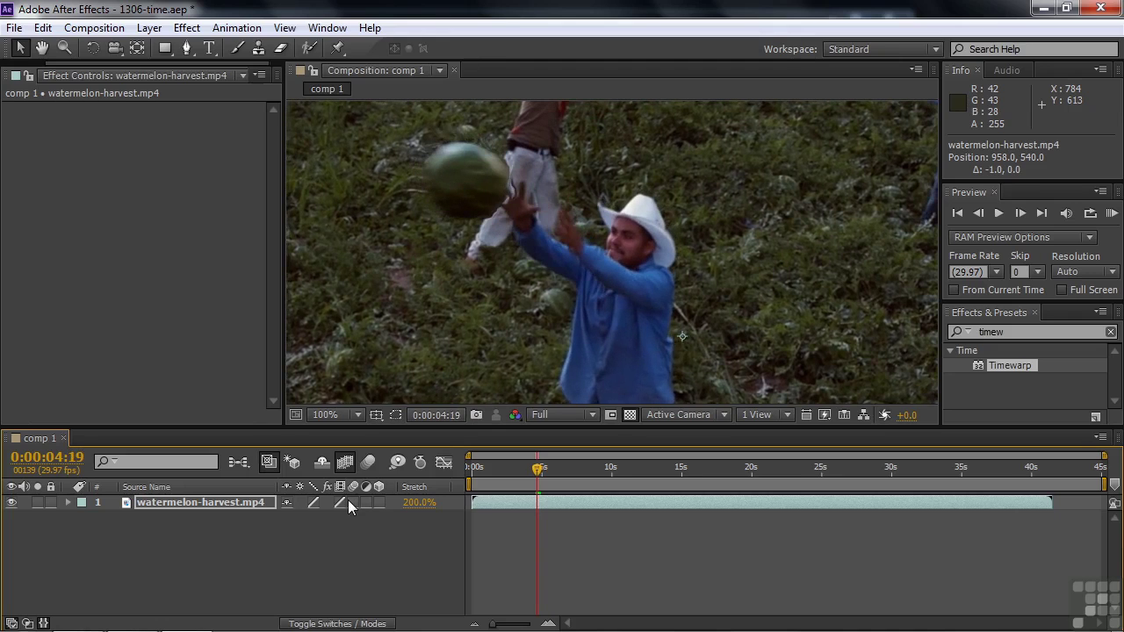
key(Page_Down)
key(Page_Up)
key(Page_Down)
key(Page_Up)
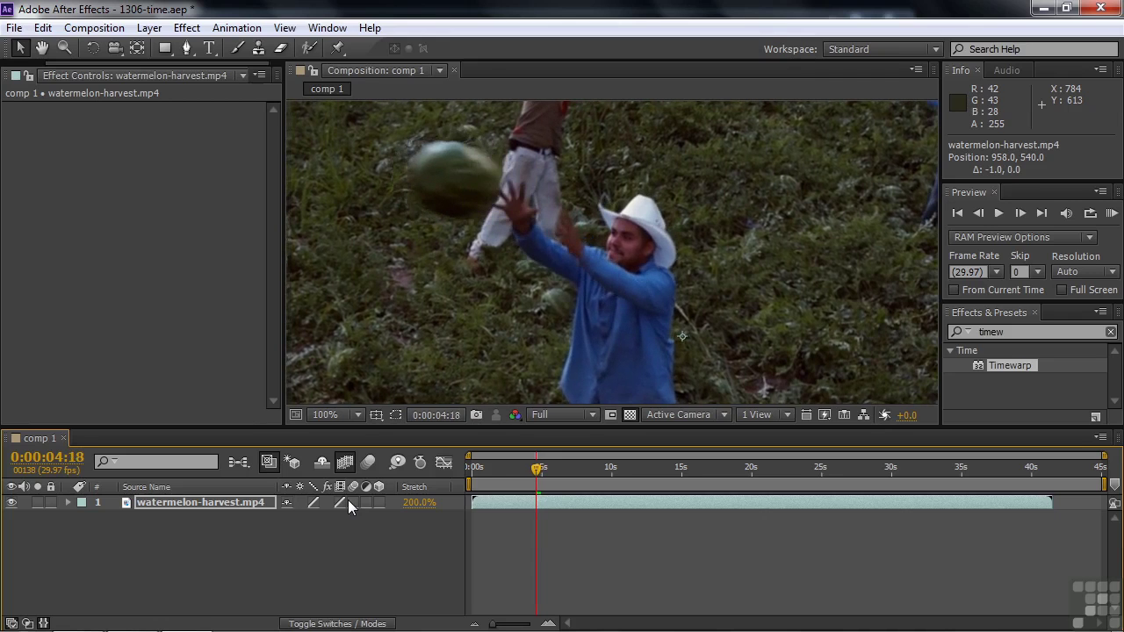
key(Page_Down)
key(Page_Down)
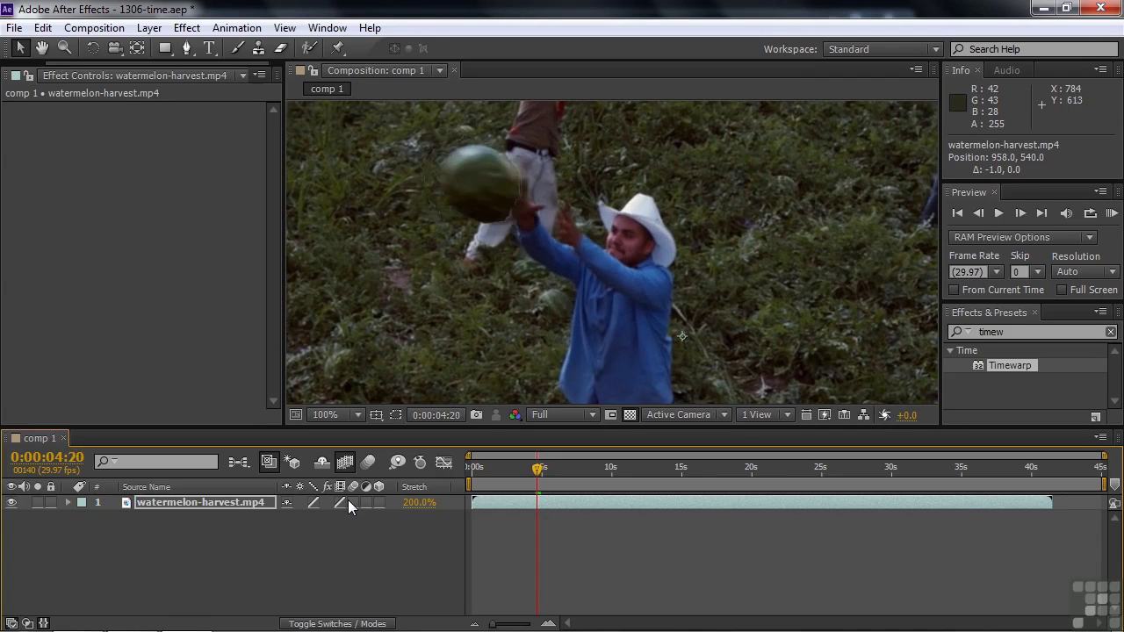
key(Page_Up)
key(Page_Up)
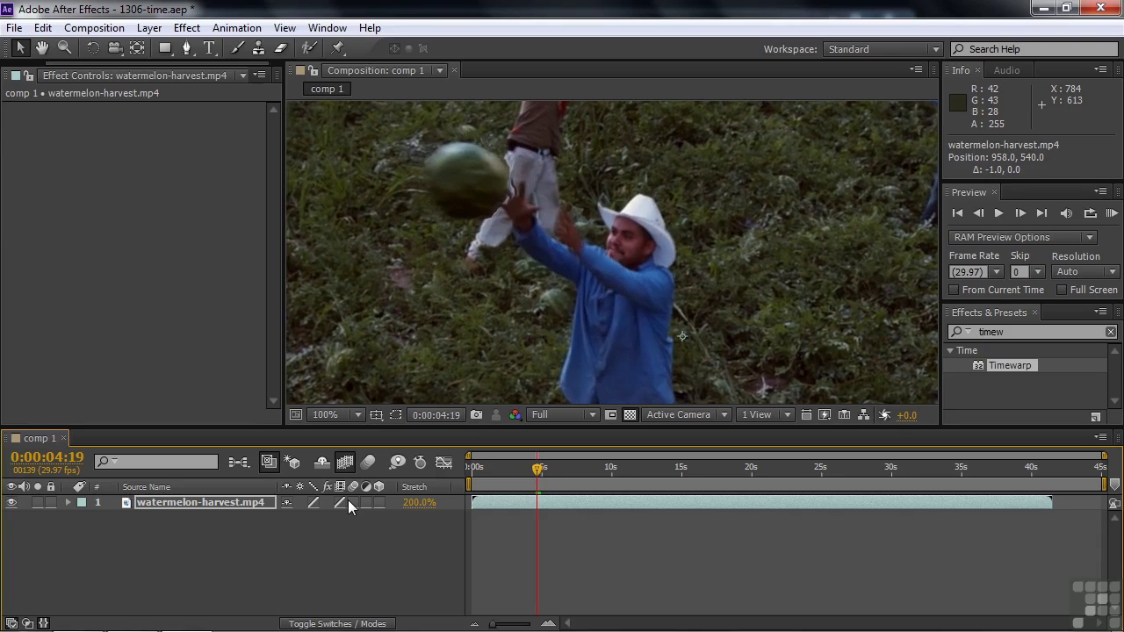
key(Page_Down)
key(Page_Down)
key(Page_Down)
key(Page_Down)
key(Page_Down)
key(Page_Down)
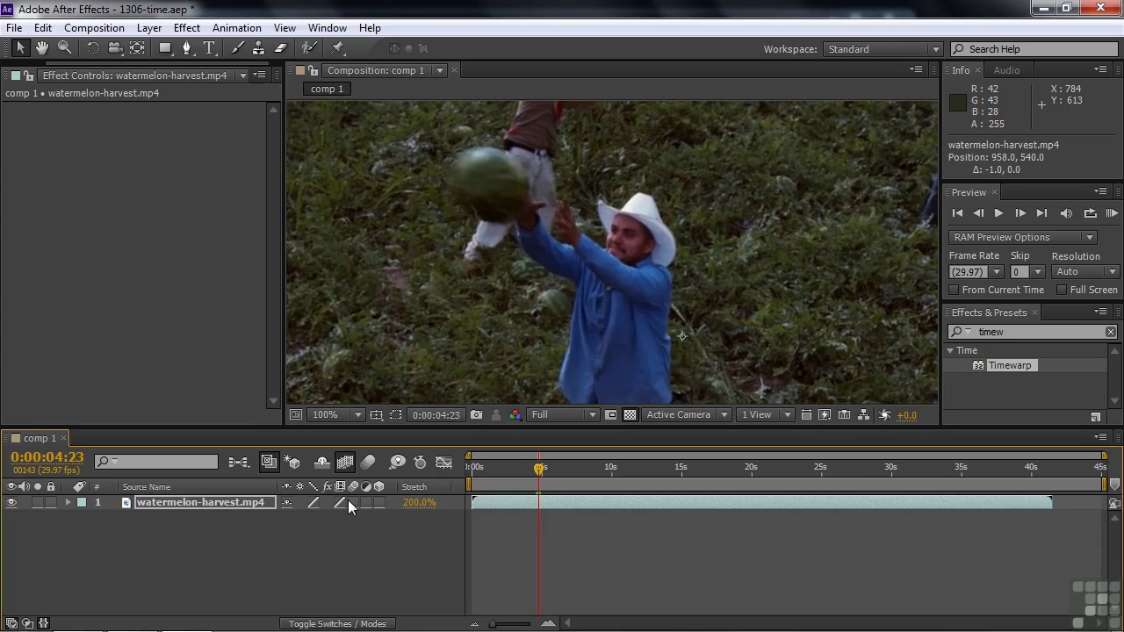
key(Page_Down)
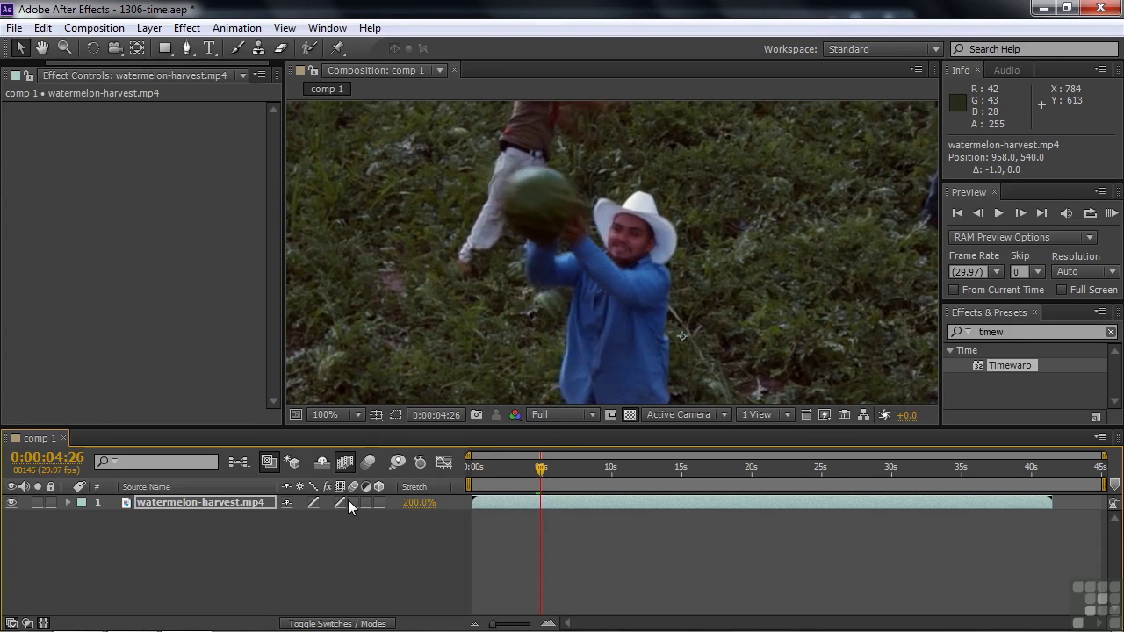
key(Page_Down)
key(Page_Up)
key(Page_Up)
key(Page_Up)
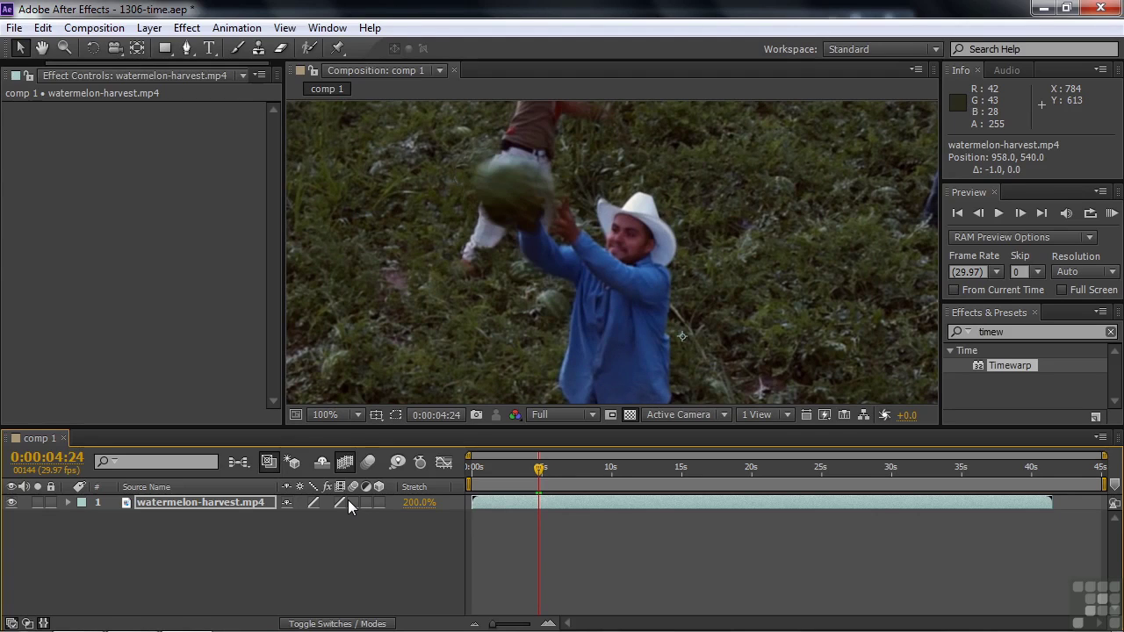
Step: Set the watermelon-harvest.mp4 layer's stretch factor to 100, holding the layer in-point, and hide the Stretch column
click(418, 502)
text(100)
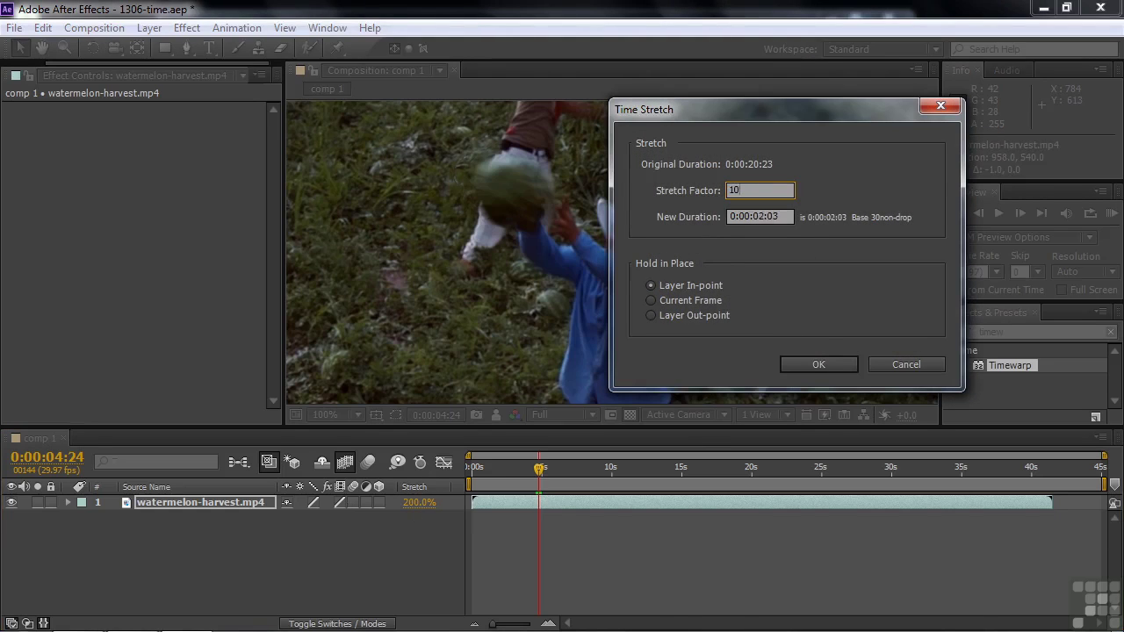
click(819, 364)
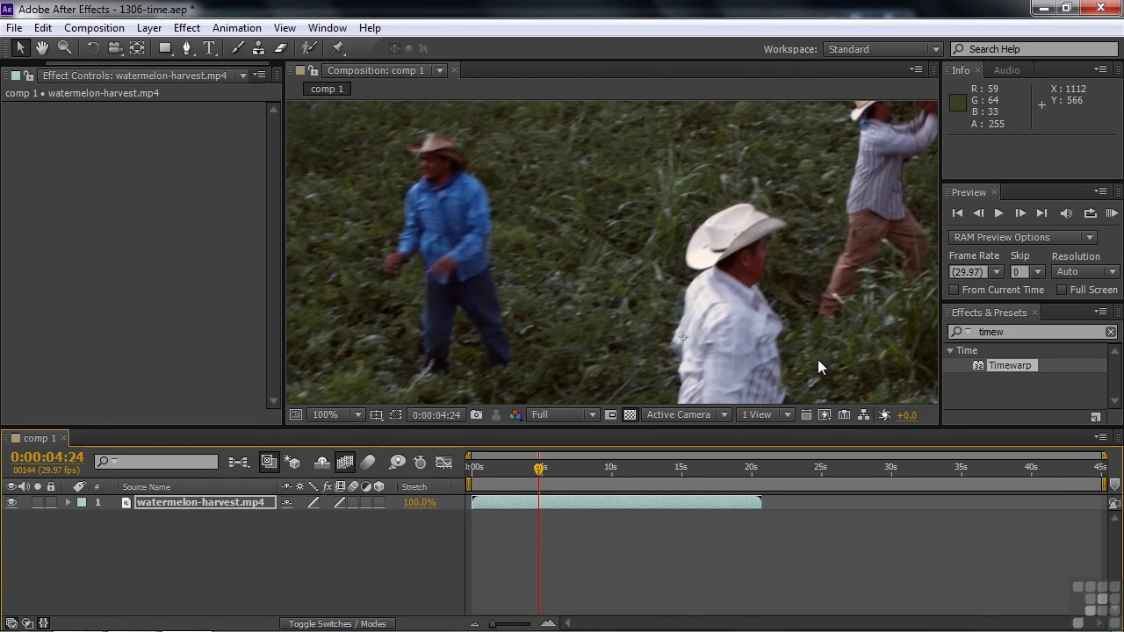
click(764, 297)
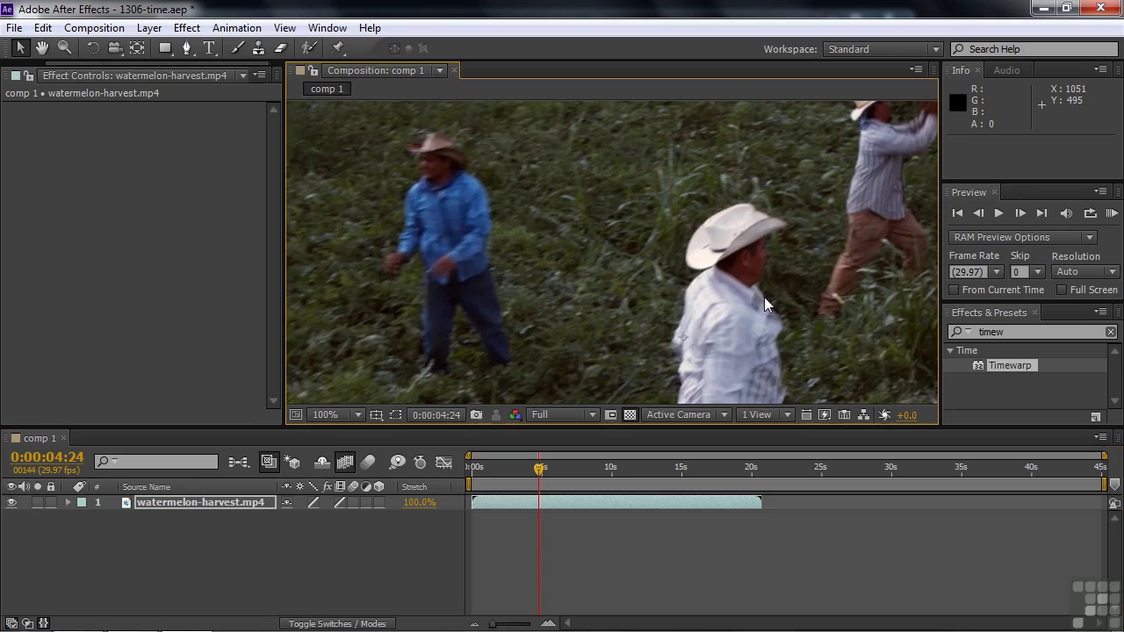
key(shift+slash)
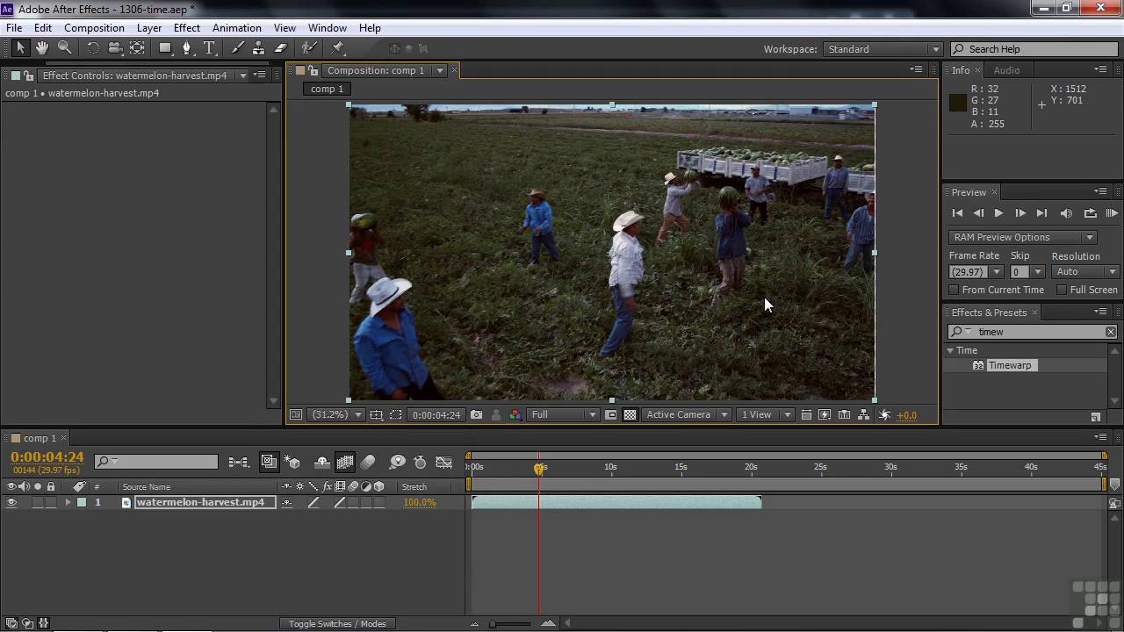
right_click(435, 489)
click(492, 501)
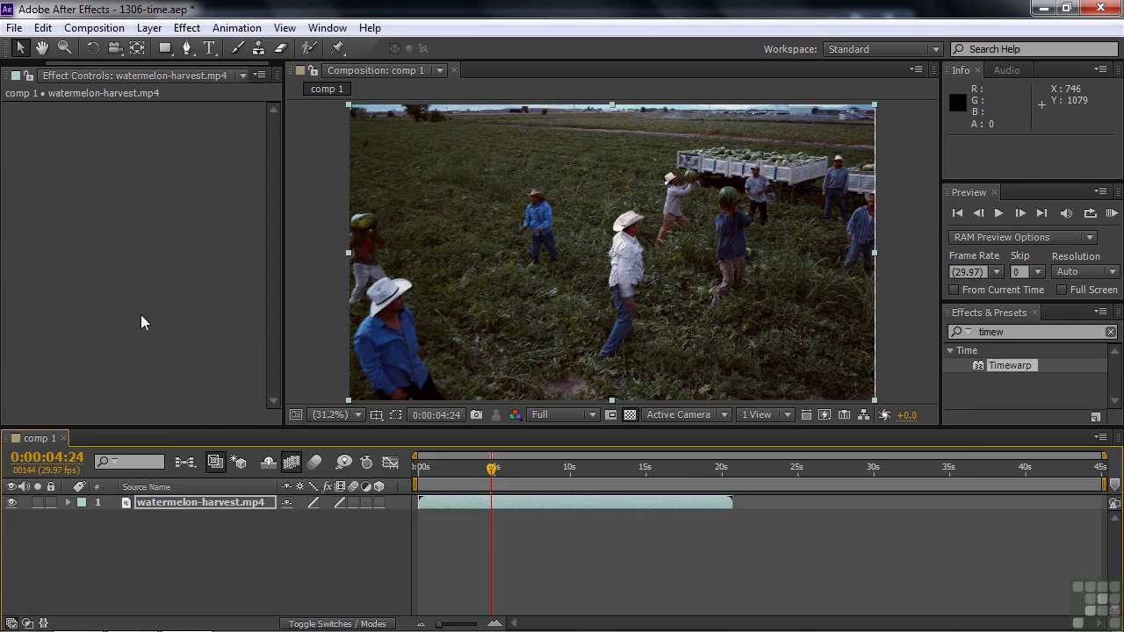
Step: Enable Time Remapping on the watermelon-harvest.mp4 layer
right_click(174, 502)
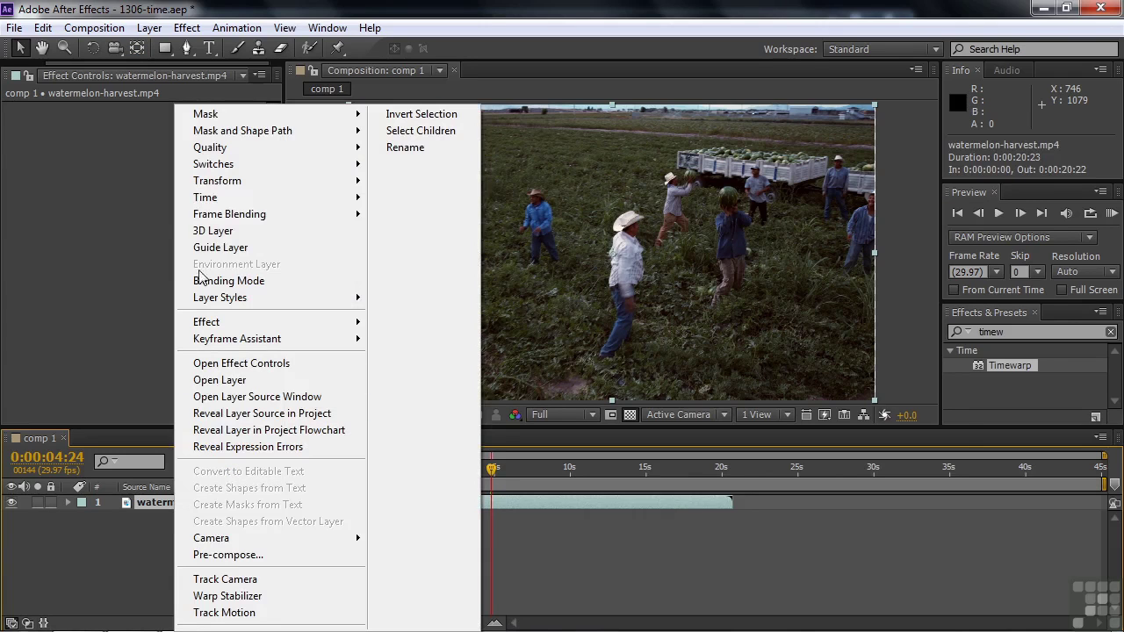
mouse_move(208, 203)
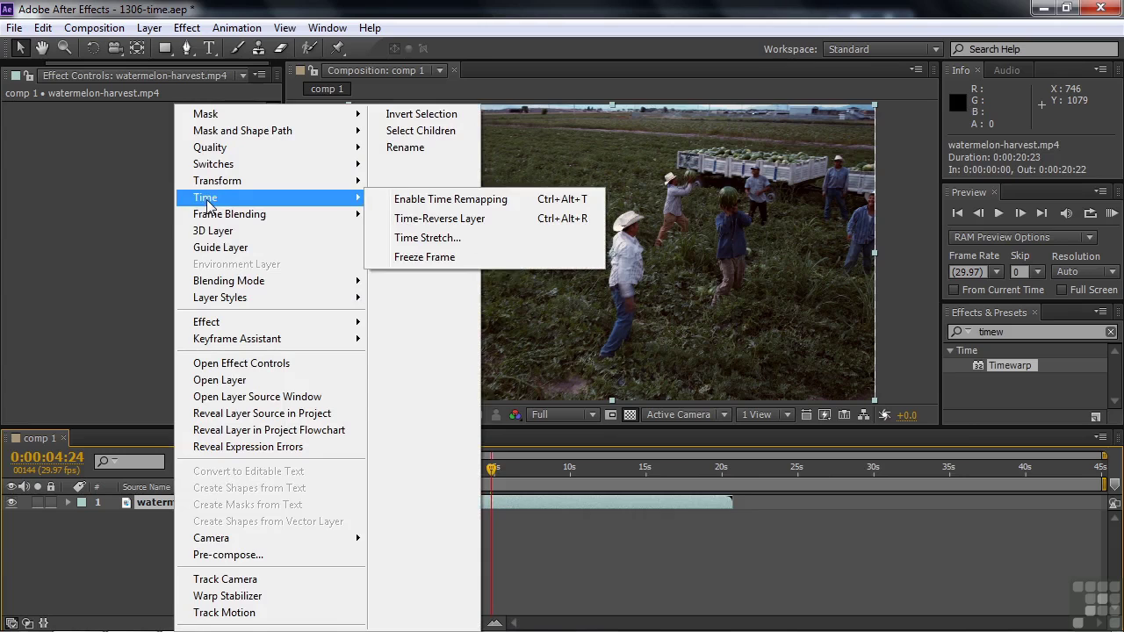
click(458, 202)
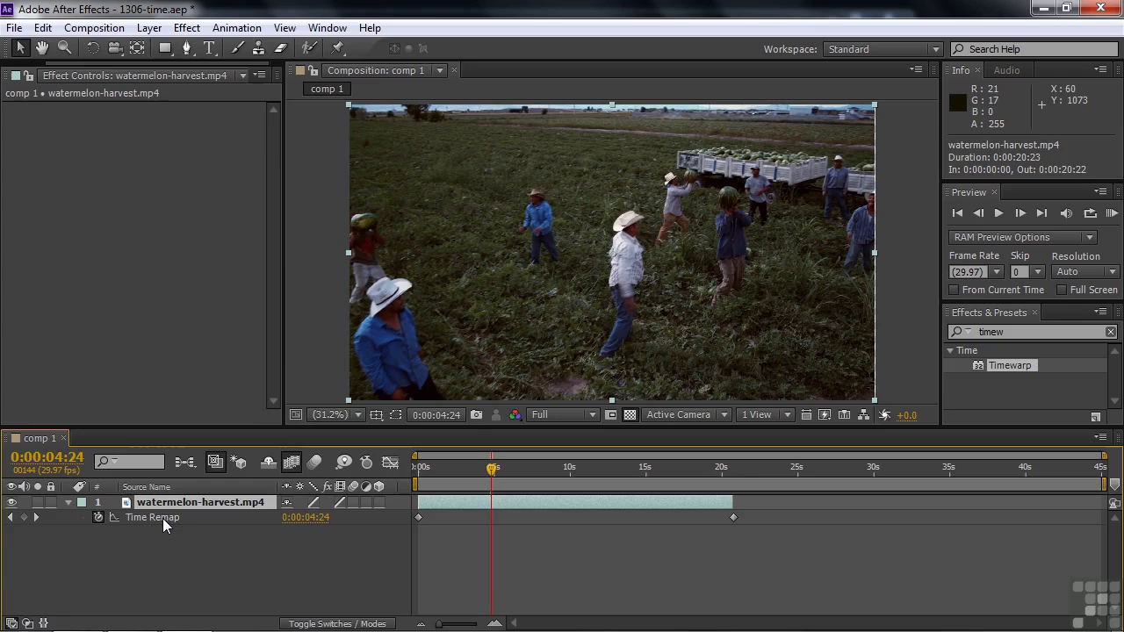
Step: Look over the layer's Time Remap and Transform properties, then collapse the layer
double_click(70, 501)
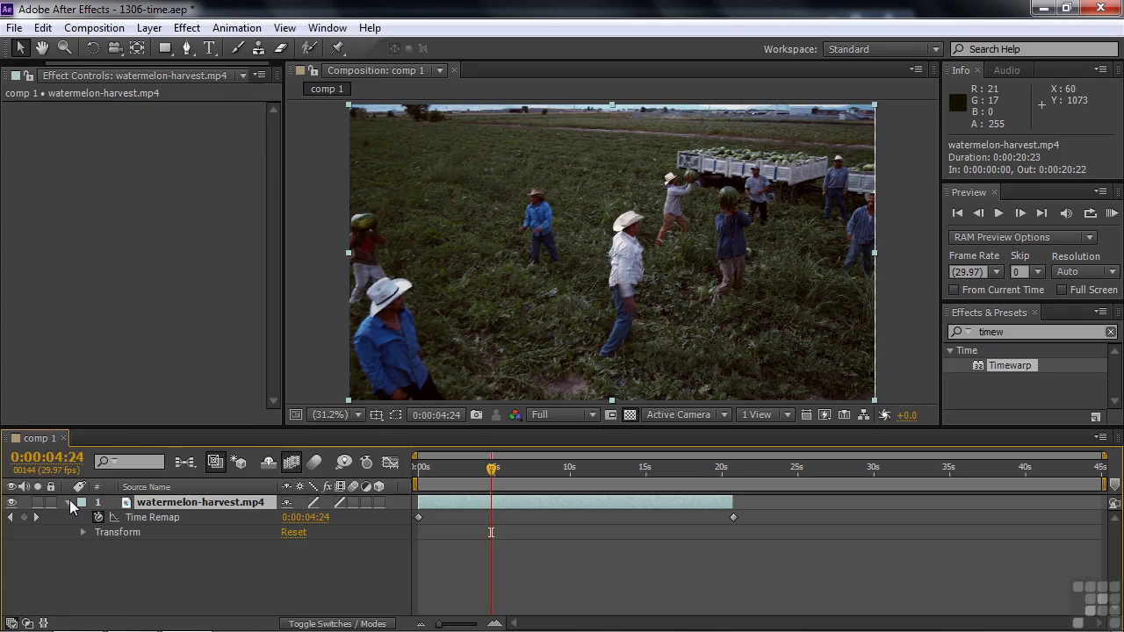
click(83, 533)
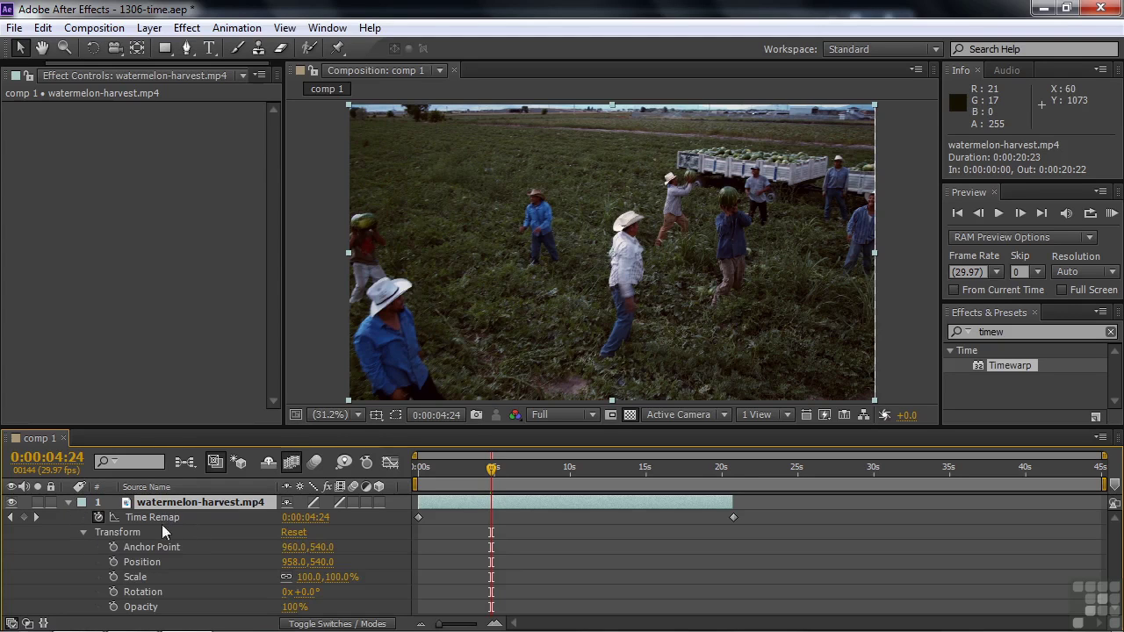
click(82, 532)
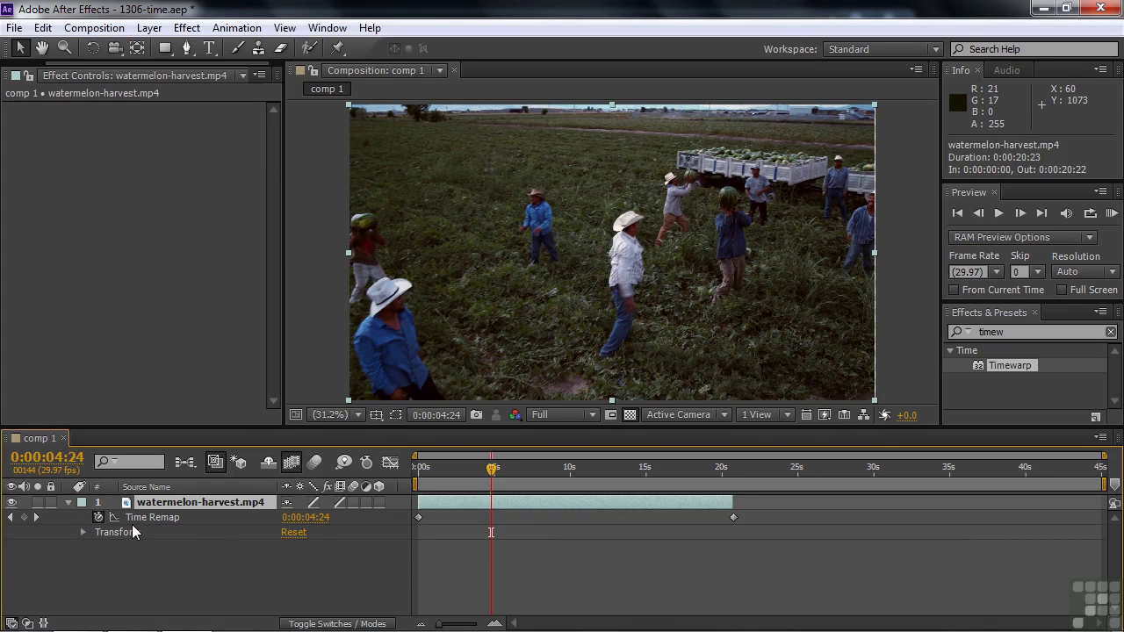
click(69, 503)
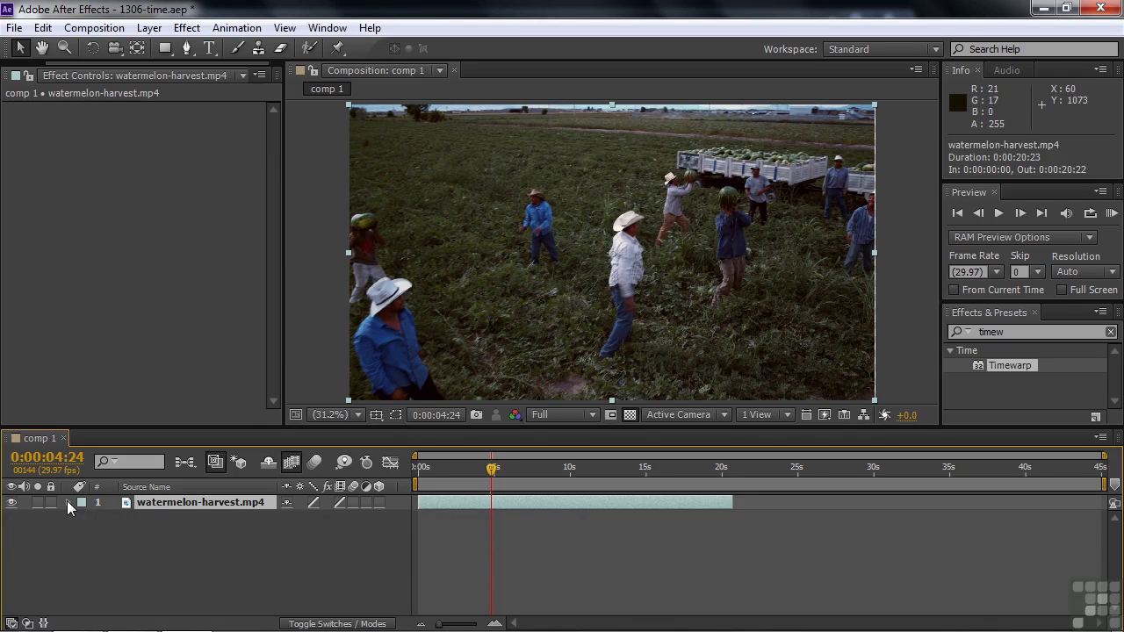
Step: Expand the watermelon-harvest.mp4 layer, move its first Time Remap keyframe to 0:00:18:03, and bring the current time to that keyframe
click(68, 503)
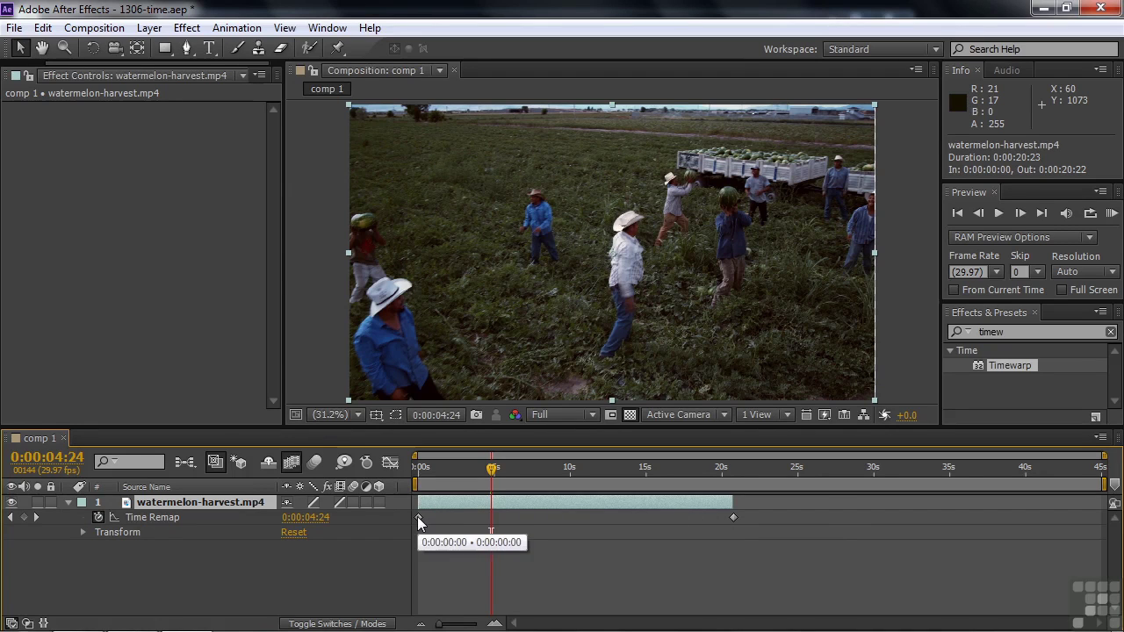
drag(418, 516, 692, 513)
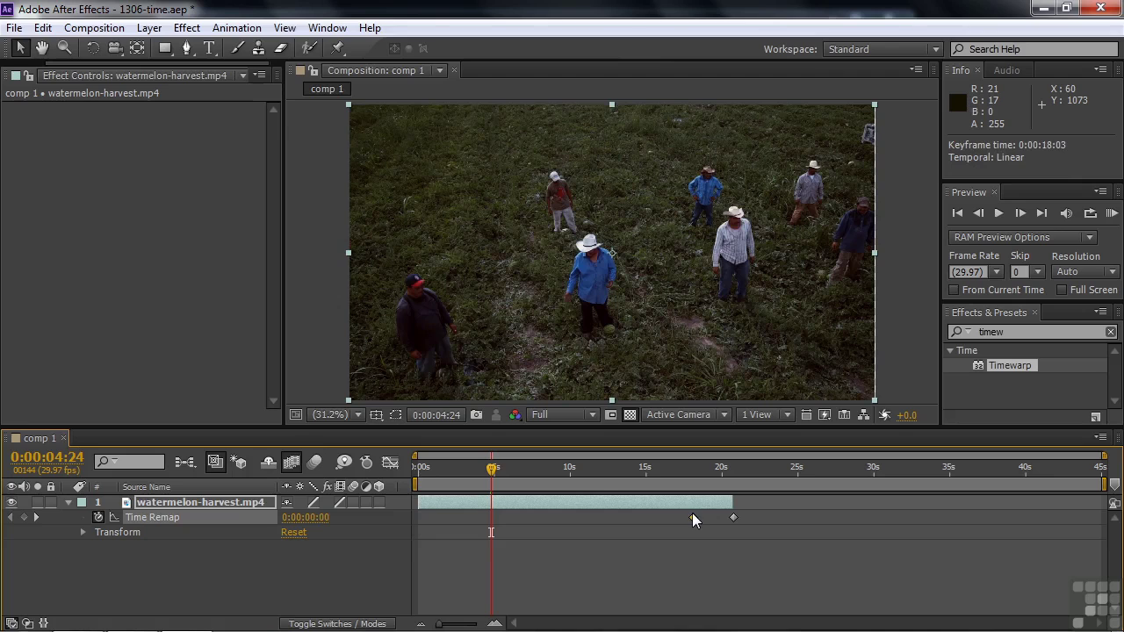
drag(494, 475, 696, 486)
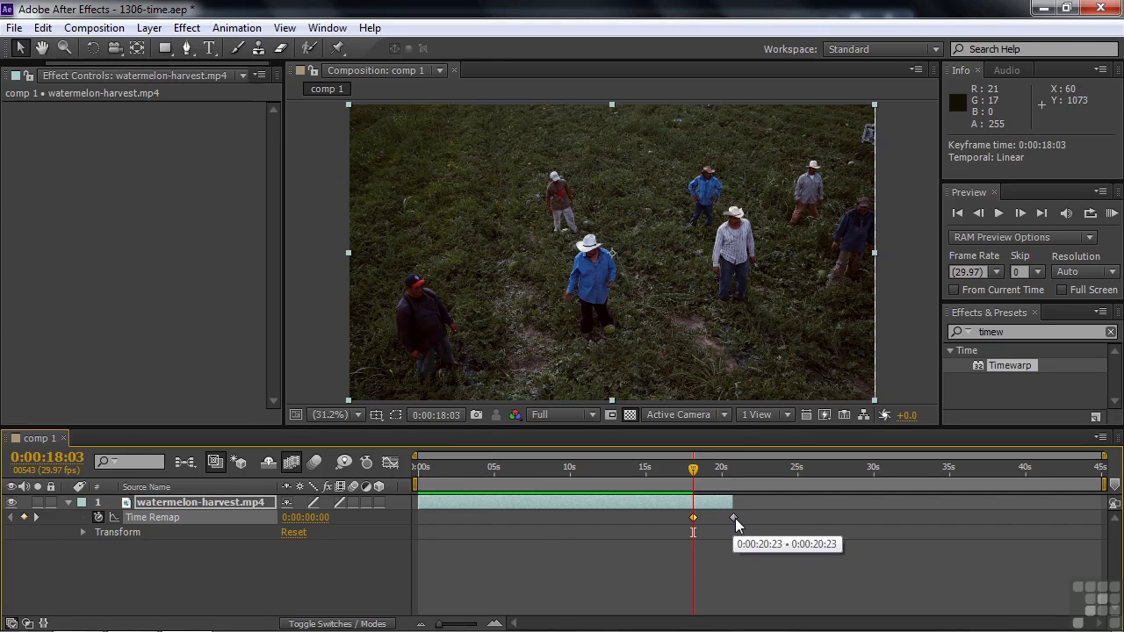
Step: Preview the composition around the two Time Remap keyframes, starting shortly before 0:00:18:03, to judge the compressed playback
key(space)
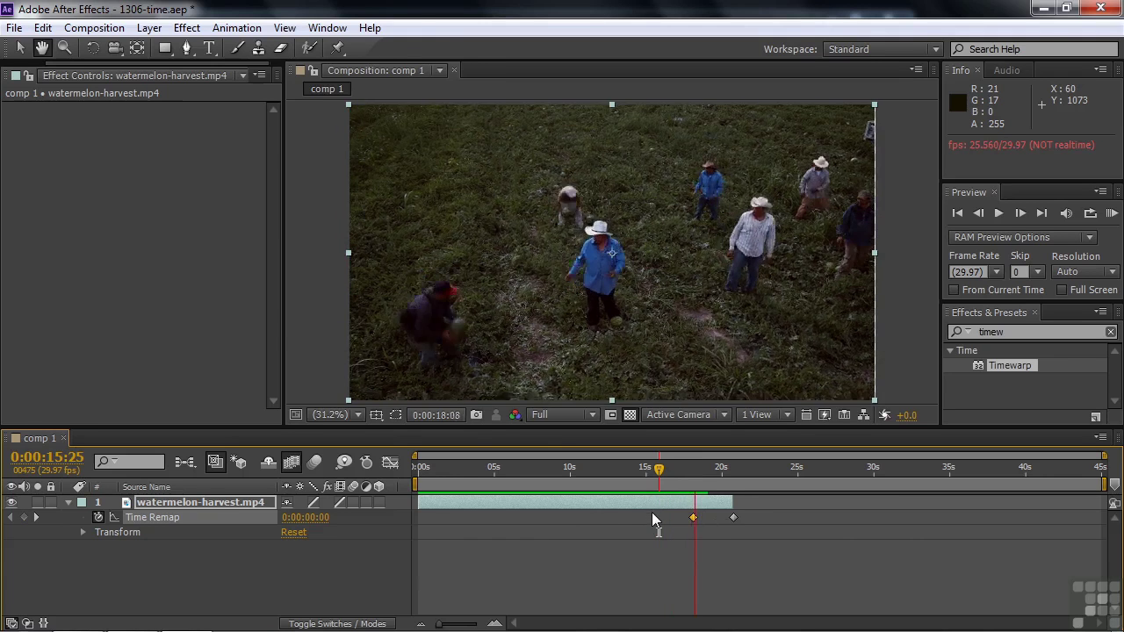
key(space)
key(space)
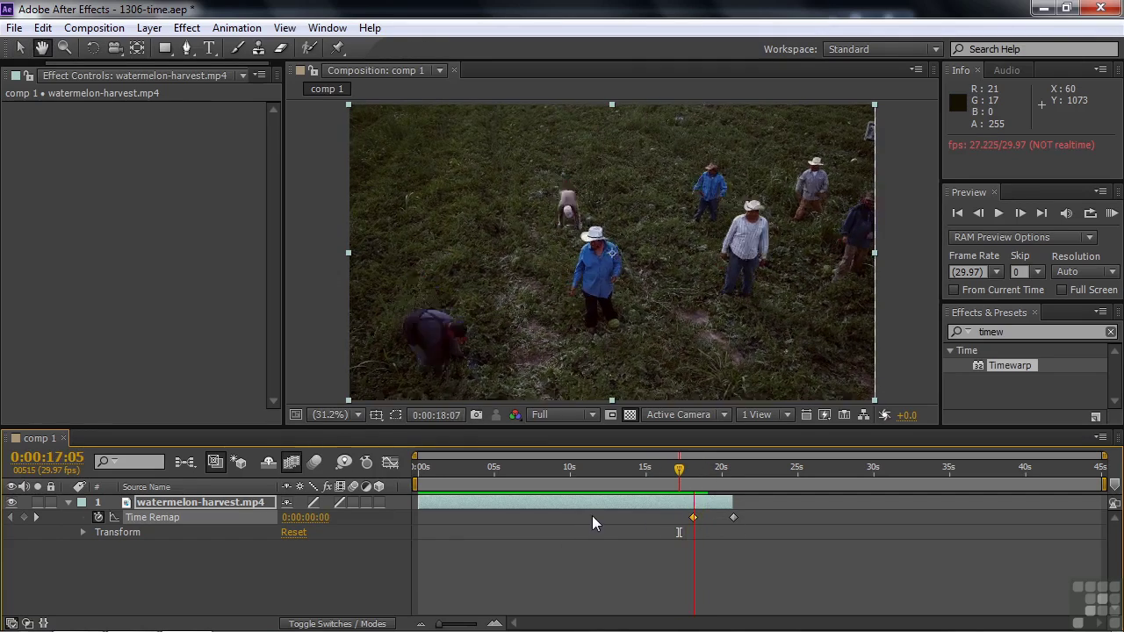
key(space)
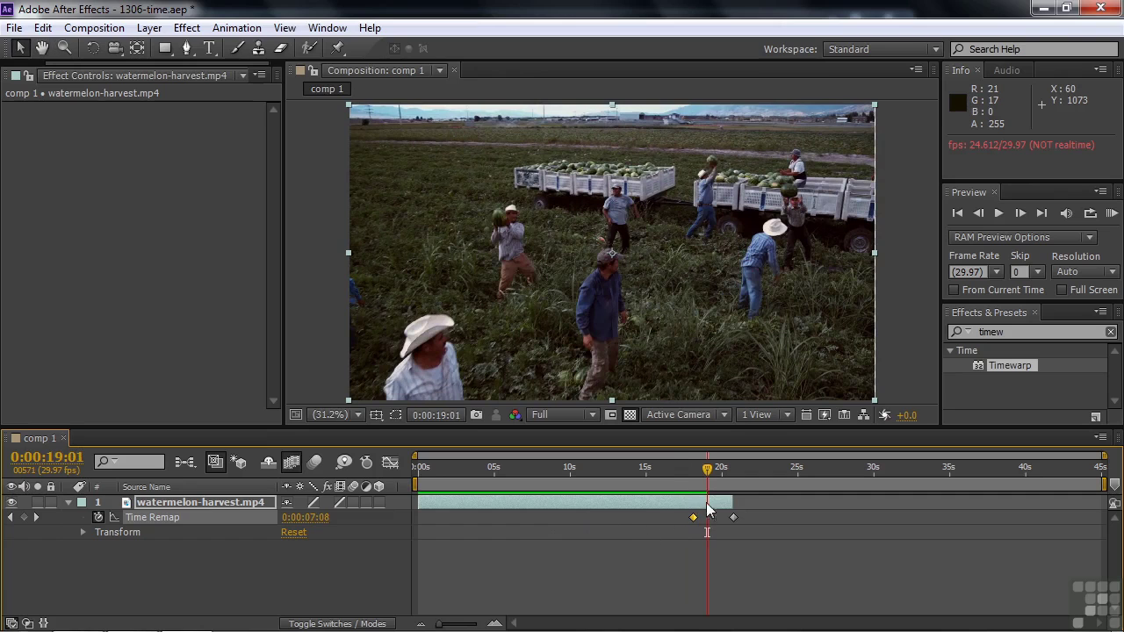
Step: Move the first Time Remap keyframe back to 0:00:00:02 and scrub to 0:00:01:24 to check the footage
drag(695, 518, 575, 520)
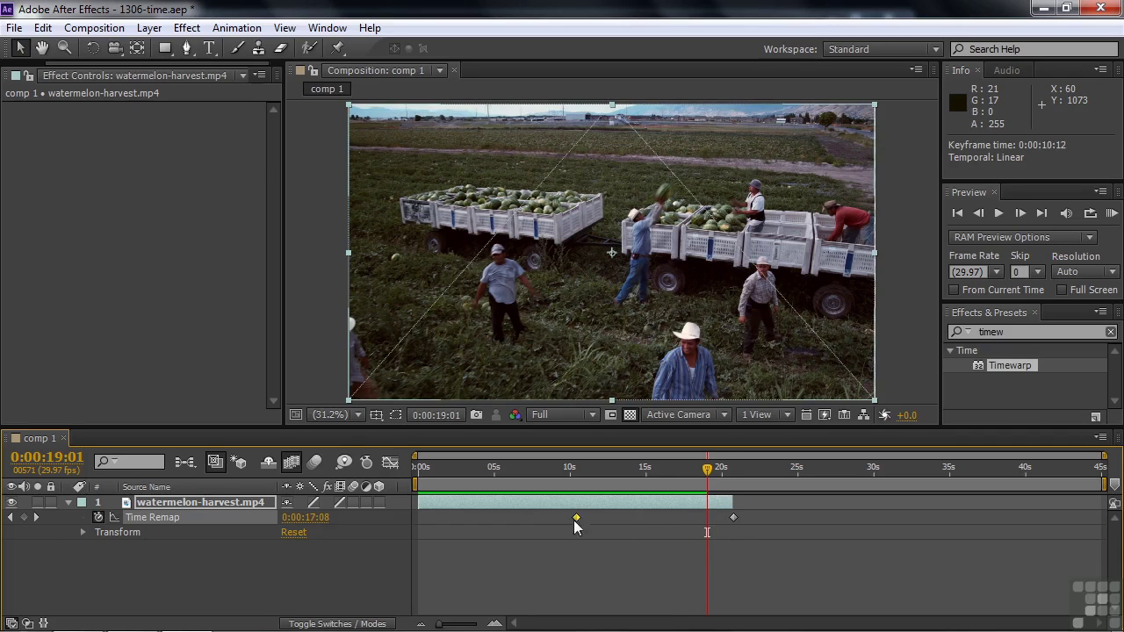
drag(431, 528, 423, 523)
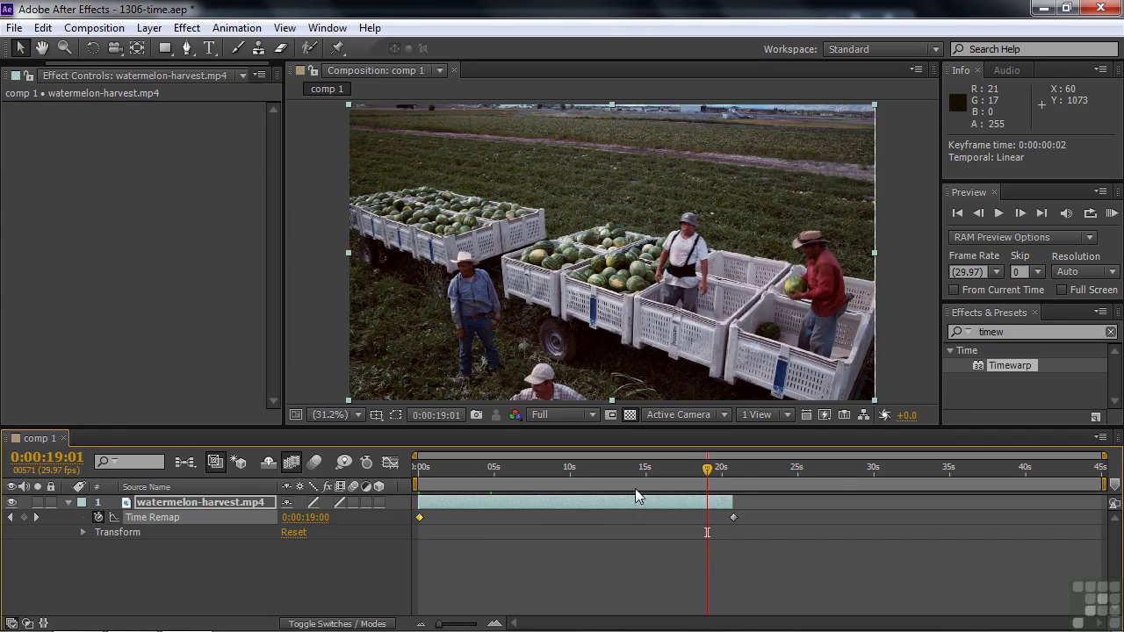
drag(703, 469, 448, 483)
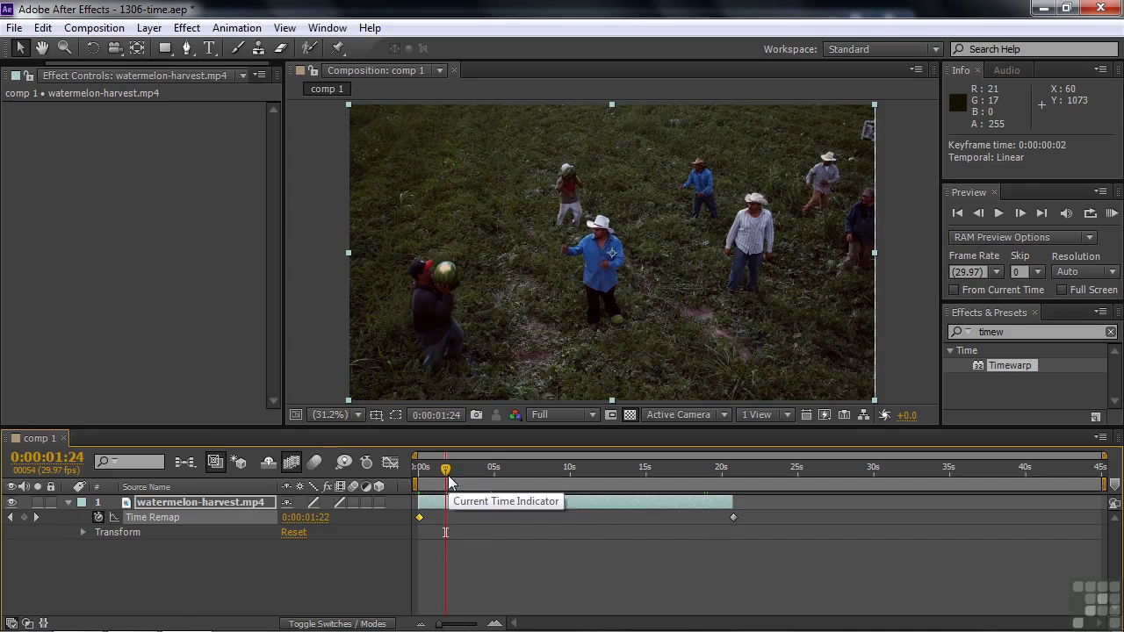
Step: Add Time Remap keyframes at 0:00:02:11 and 0:00:03:12, around the first watermelon toss
drag(445, 472, 454, 471)
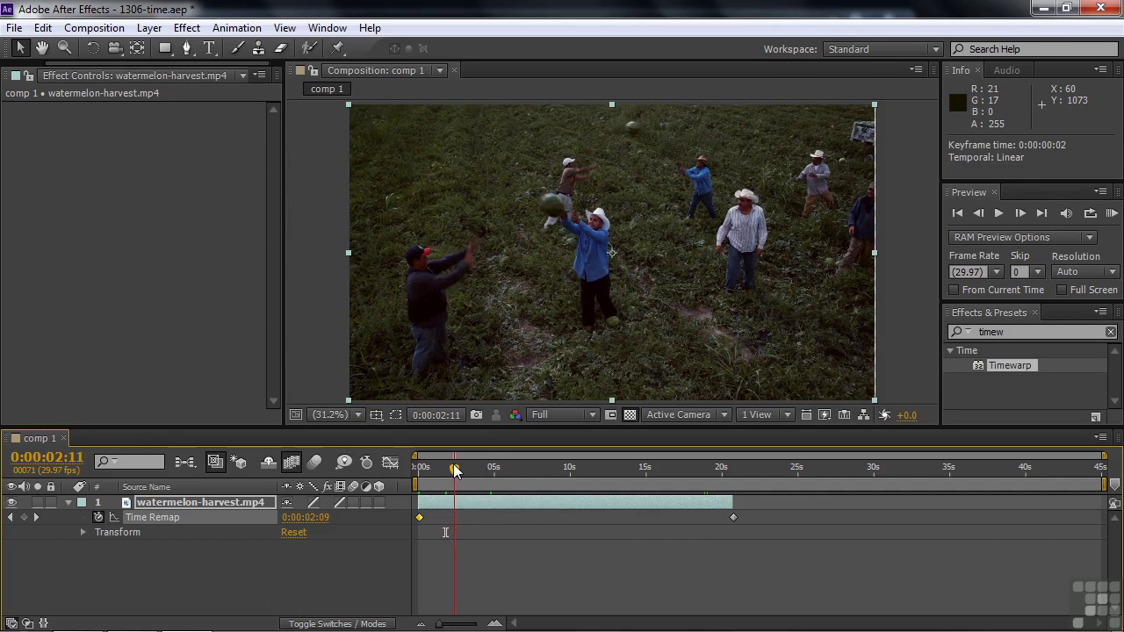
key(Right)
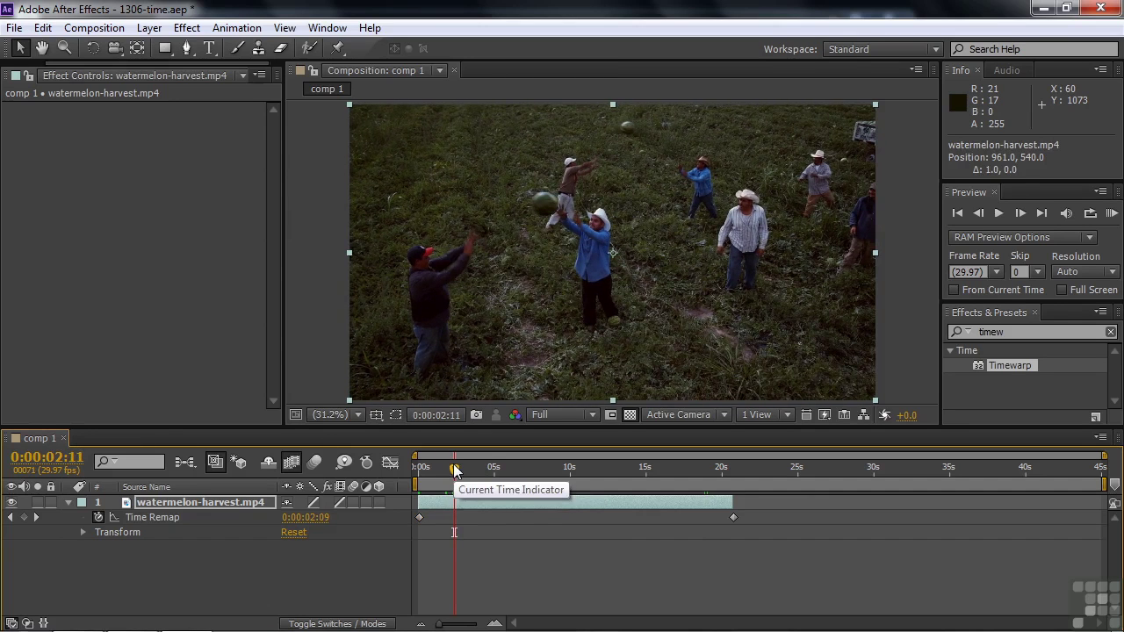
click(23, 518)
drag(456, 472, 473, 470)
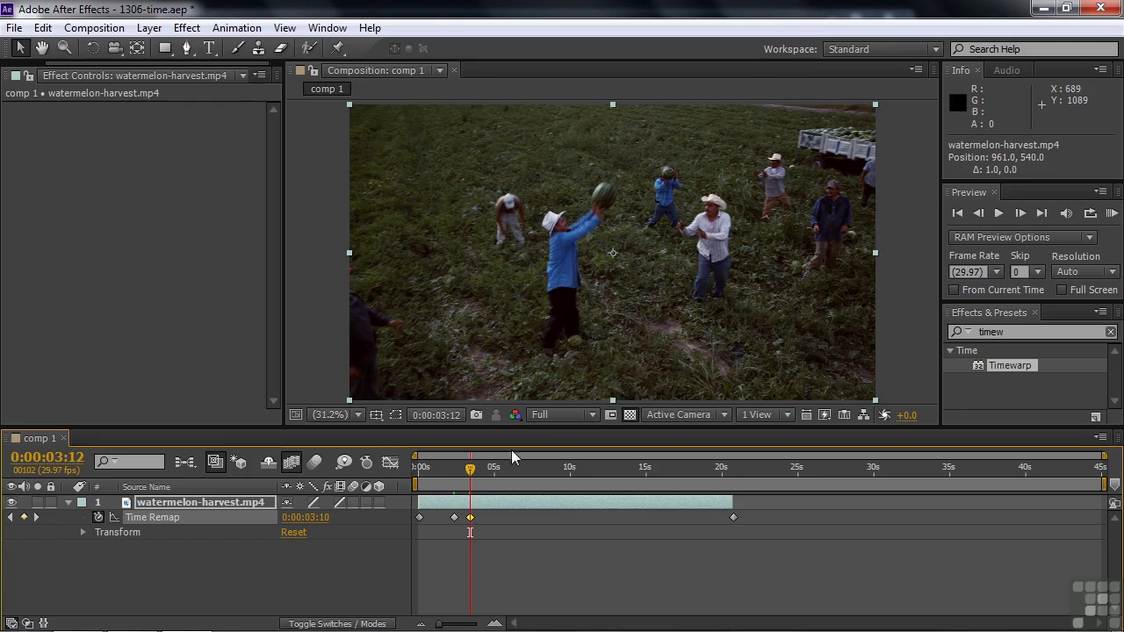
Step: Add four more Time Remap keyframes at the following tosses, including 0:00:03:25, 0:00:04:24 and 0:00:05:11
drag(471, 471, 479, 472)
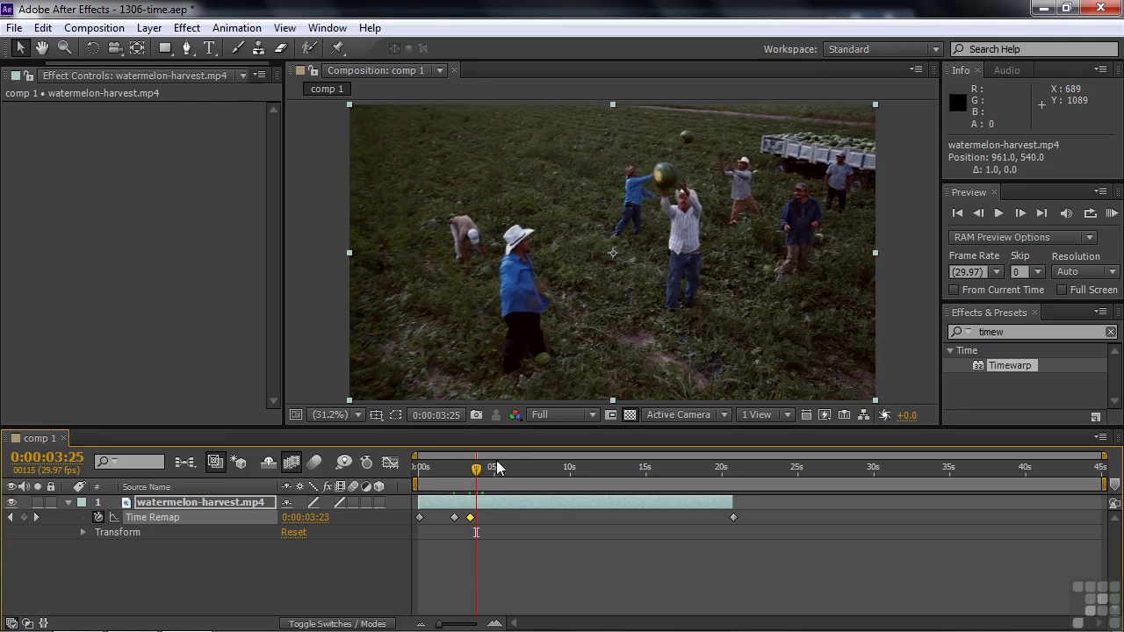
click(24, 517)
drag(478, 470, 488, 481)
click(24, 517)
drag(486, 471, 492, 472)
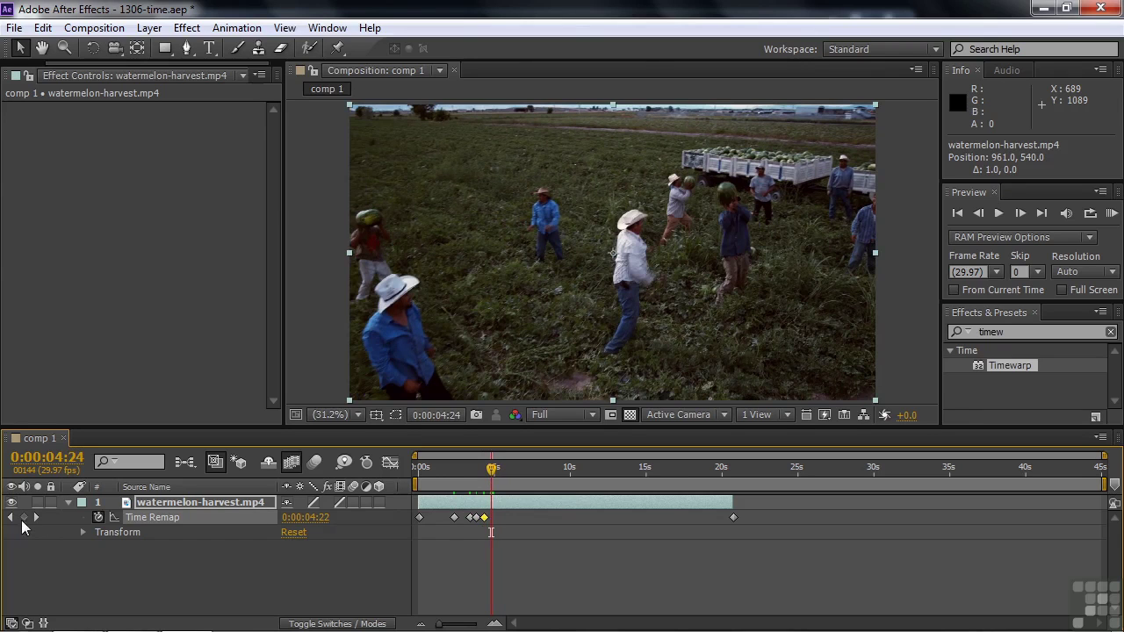
drag(492, 470, 500, 471)
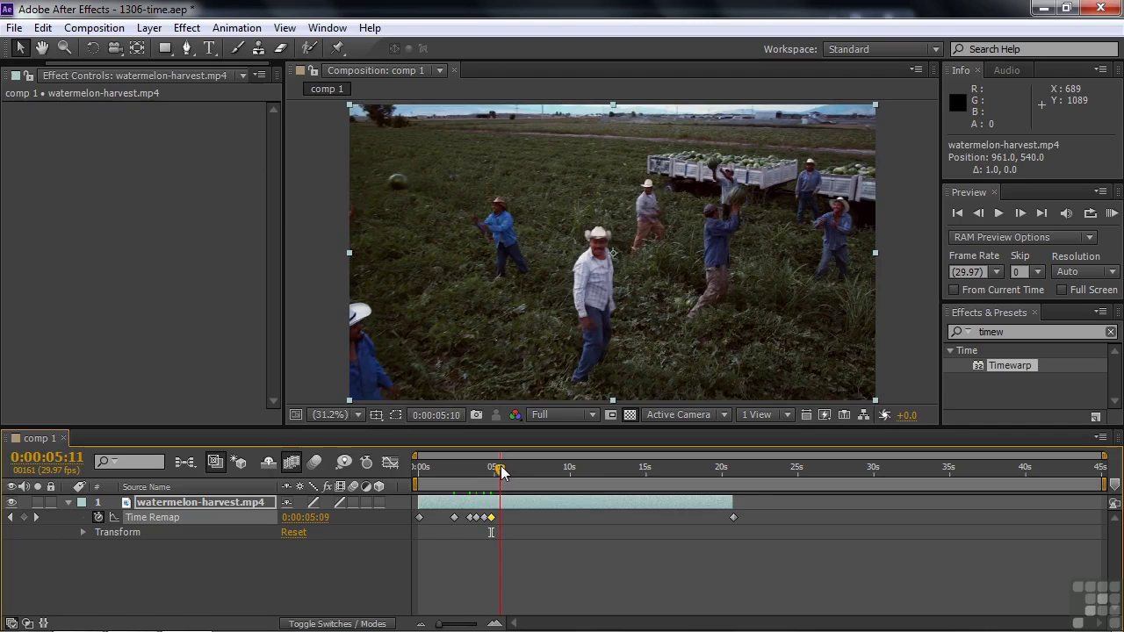
key(ctrl+v)
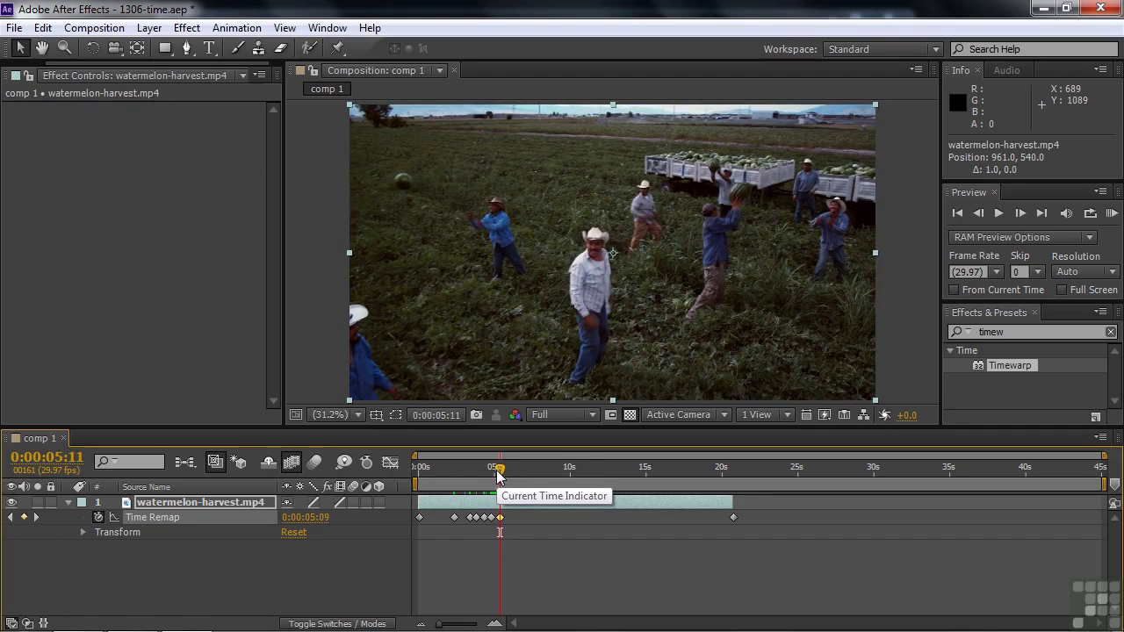
Step: Move the first Time Remap keyframe to 0:00:01:24 so the opening section before the second keyframe speeds up
key(=)
key(=)
key(=)
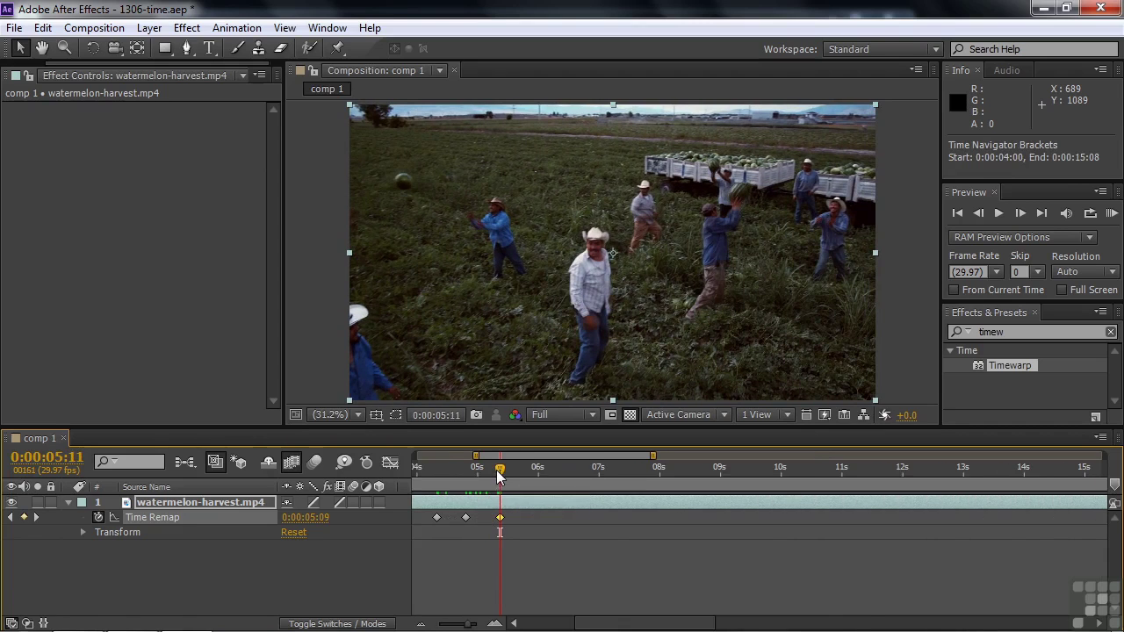
drag(630, 622, 579, 624)
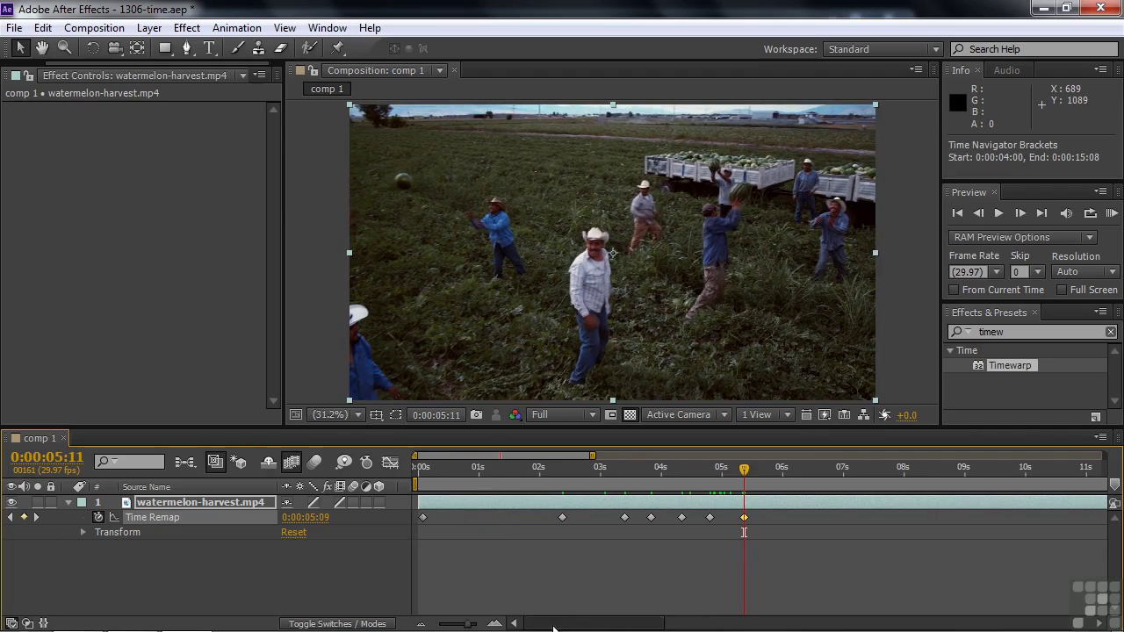
click(527, 481)
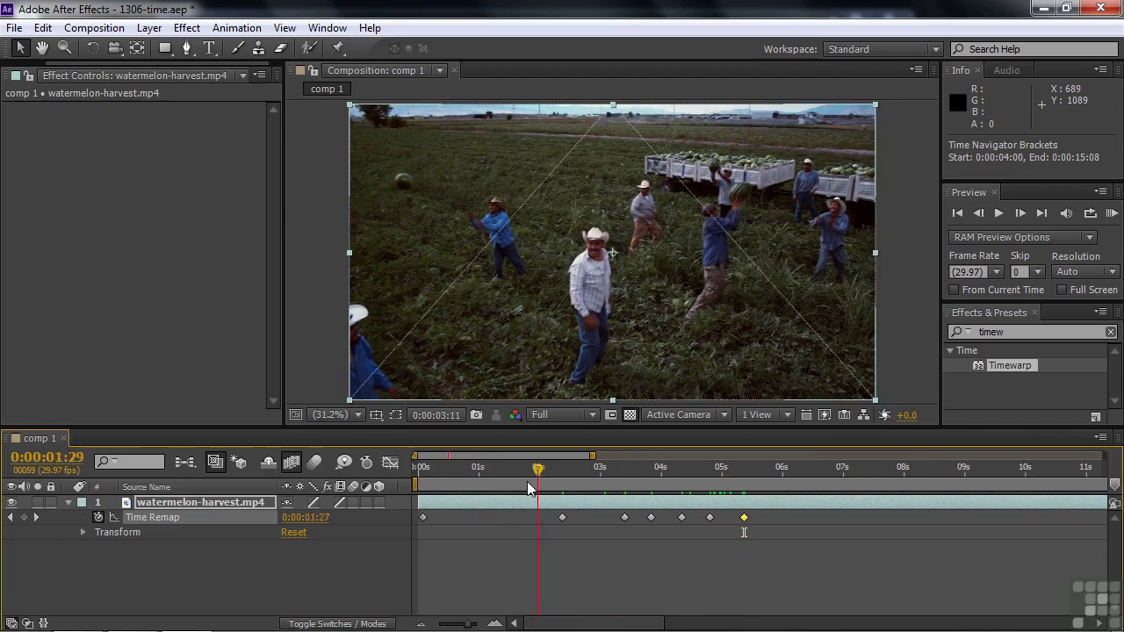
drag(525, 482, 505, 477)
drag(425, 517, 512, 519)
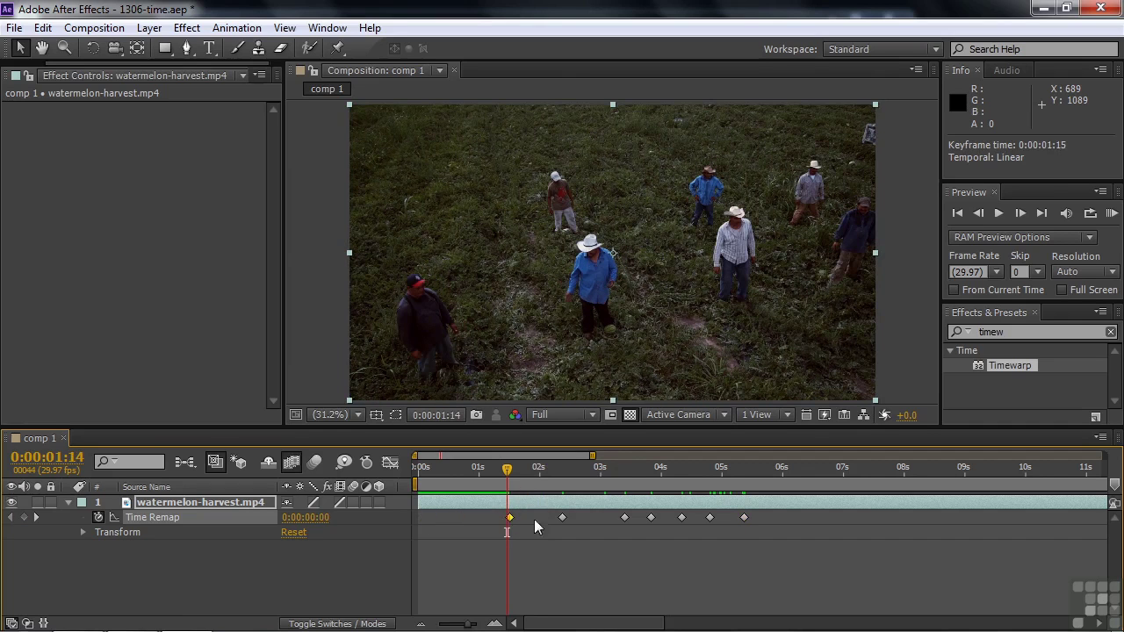
drag(507, 469, 557, 466)
drag(526, 516, 527, 517)
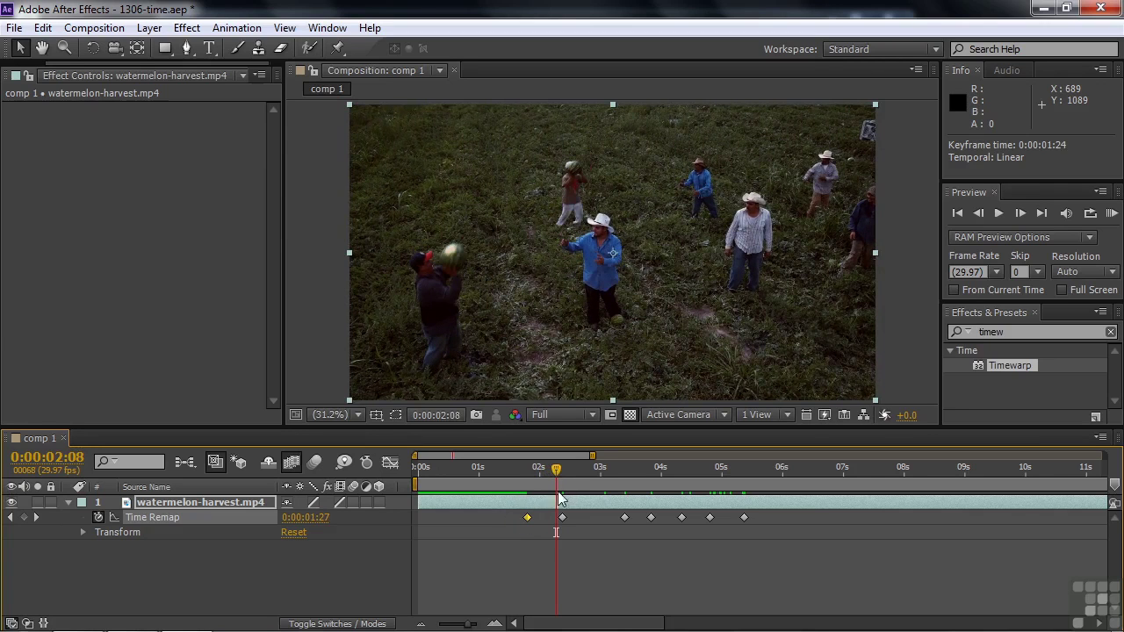
Step: Move the second Time Remap keyframe to 0:00:02:06 and the third to 0:00:03:20, checking the frame at 0:00:03:25
mouse_move(556, 471)
mouse_down()
mouse_move(580, 472)
mouse_move(565, 472)
mouse_up()
drag(562, 518, 551, 519)
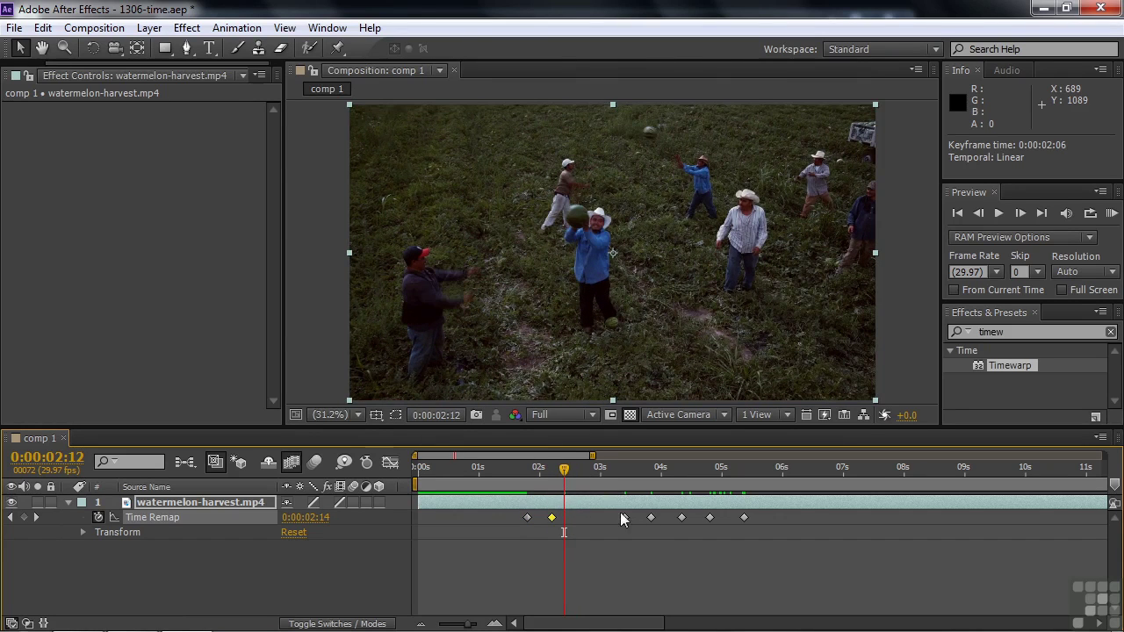
drag(624, 518, 642, 519)
drag(564, 468, 652, 494)
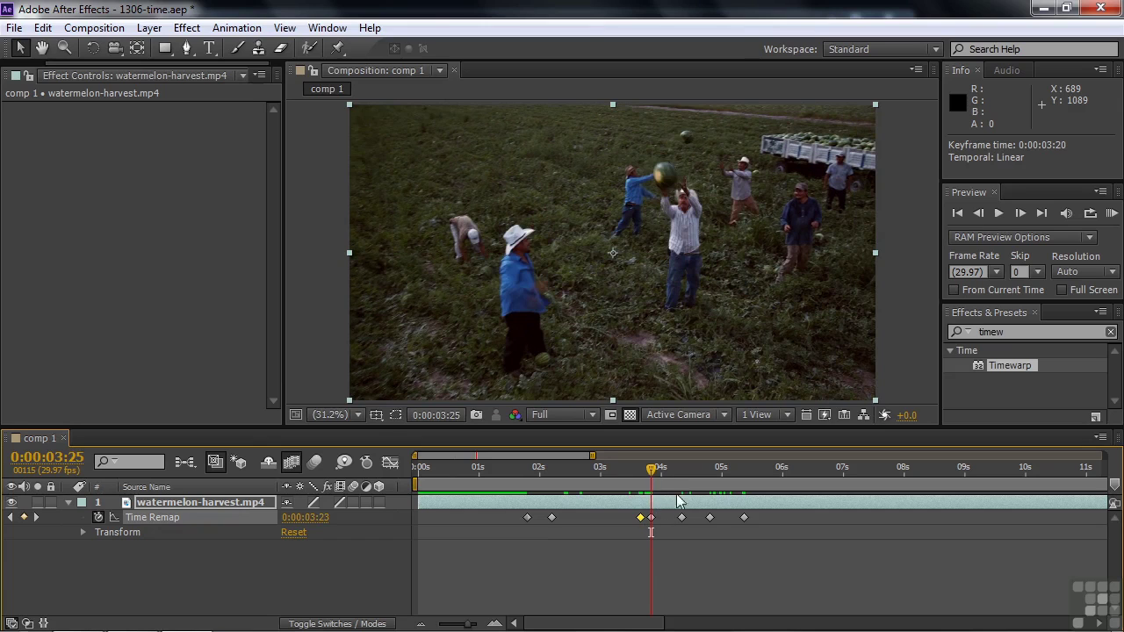
Step: Move the fifth Time Remap keyframe to 0:00:04:20 and the seventh to 0:00:05:24, scrubbing through the retimed section
drag(683, 520, 705, 520)
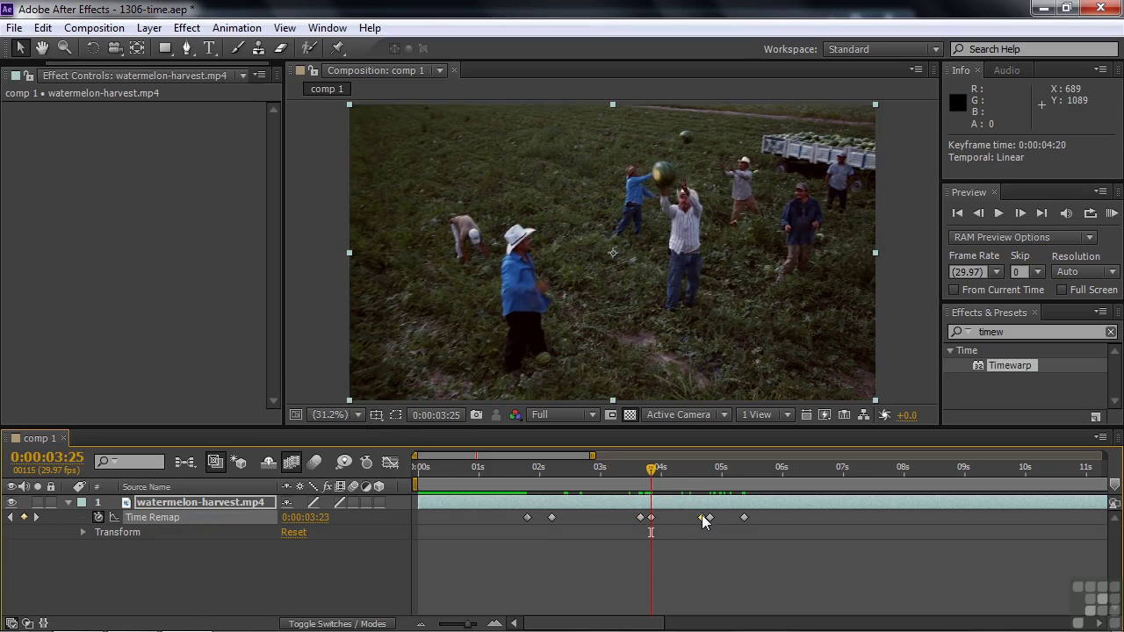
drag(653, 471, 770, 518)
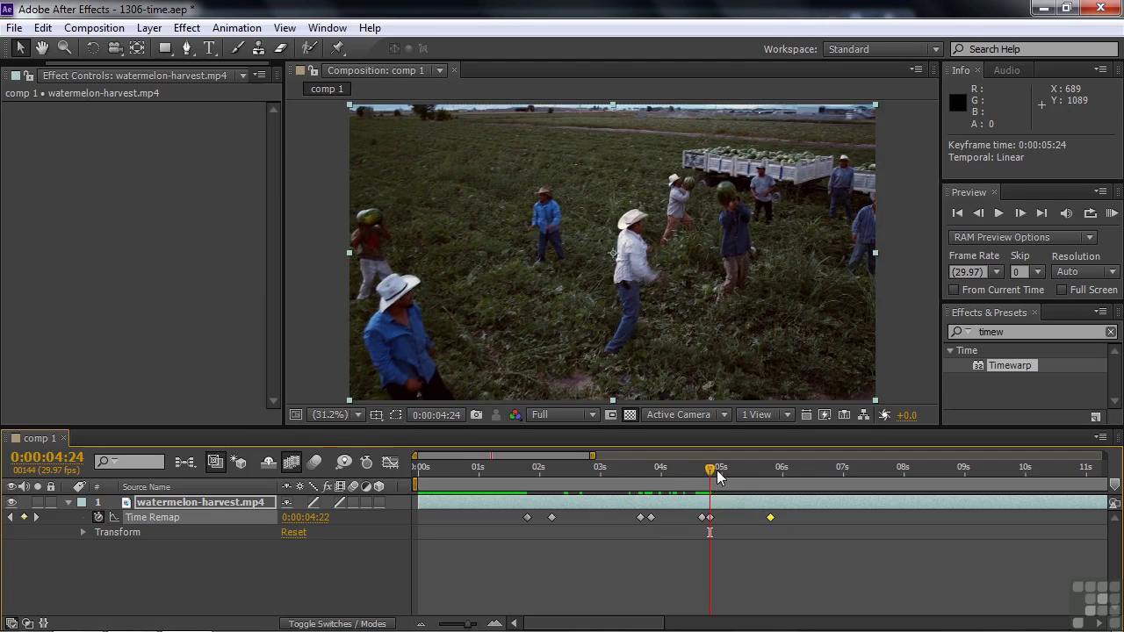
drag(720, 473, 778, 481)
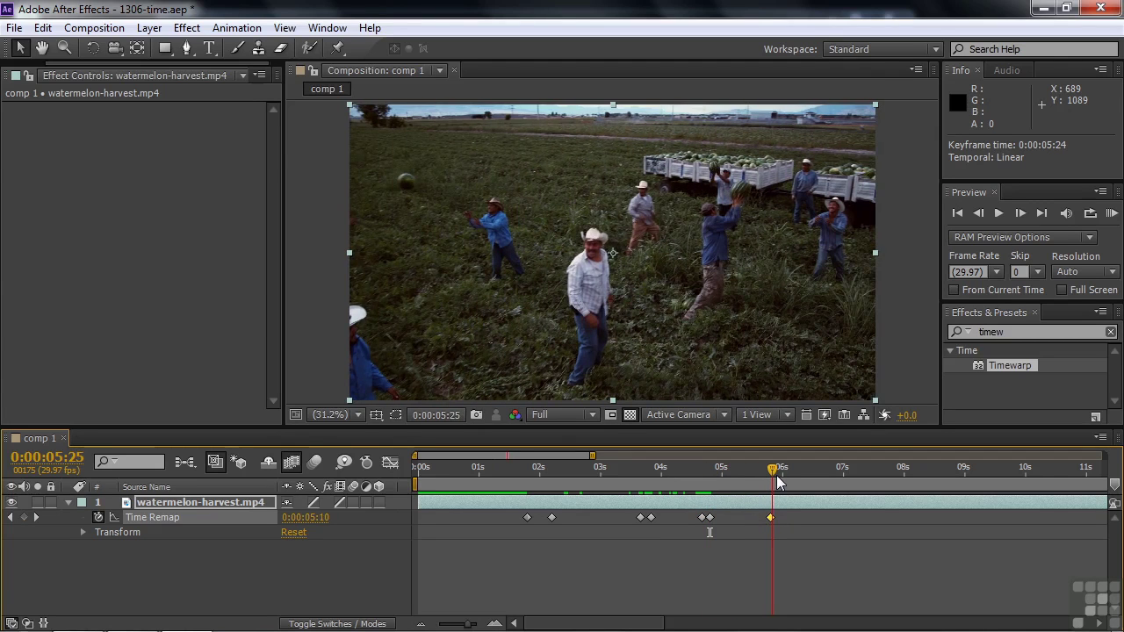
Step: Set the work area to start at 0:00:01:17 and end at 0:00:06:06
drag(890, 486, 1028, 484)
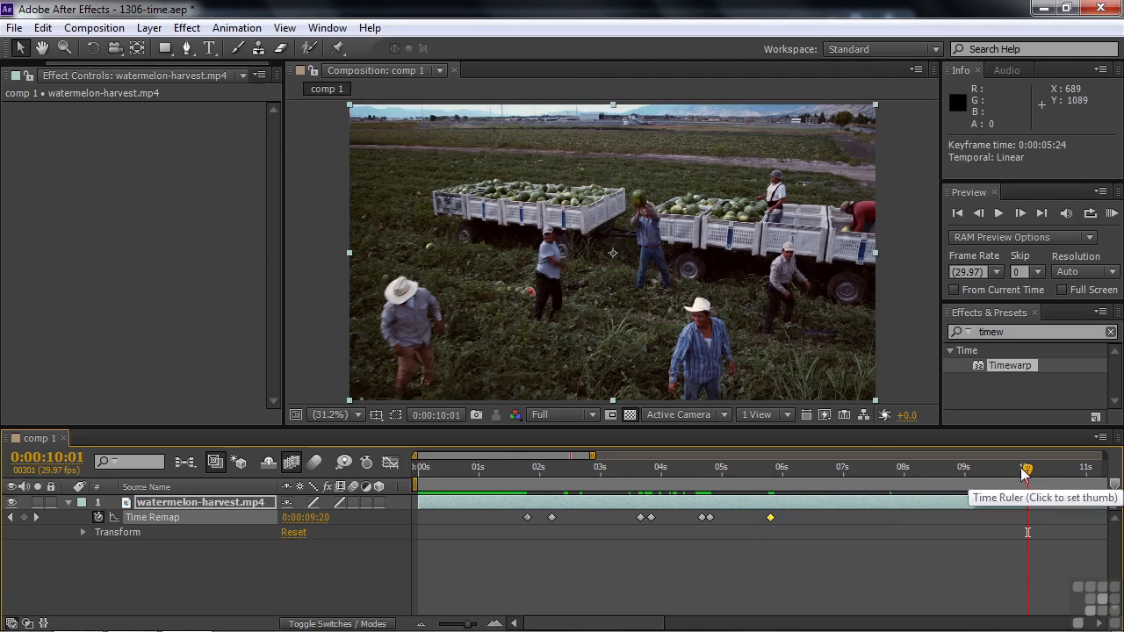
drag(1028, 481, 793, 482)
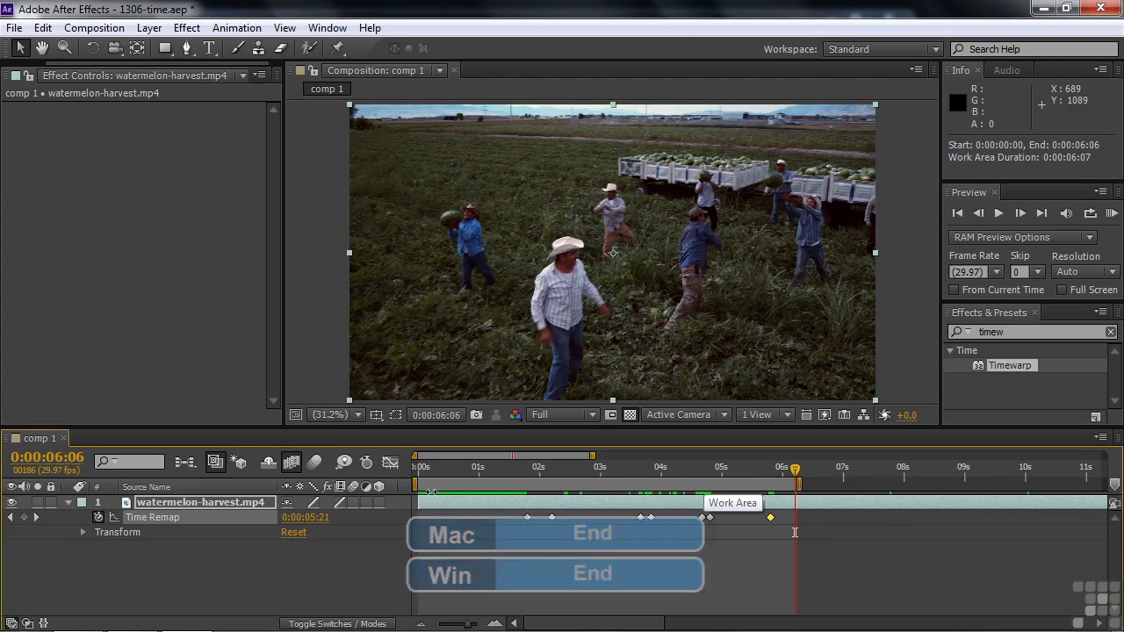
drag(414, 483, 509, 488)
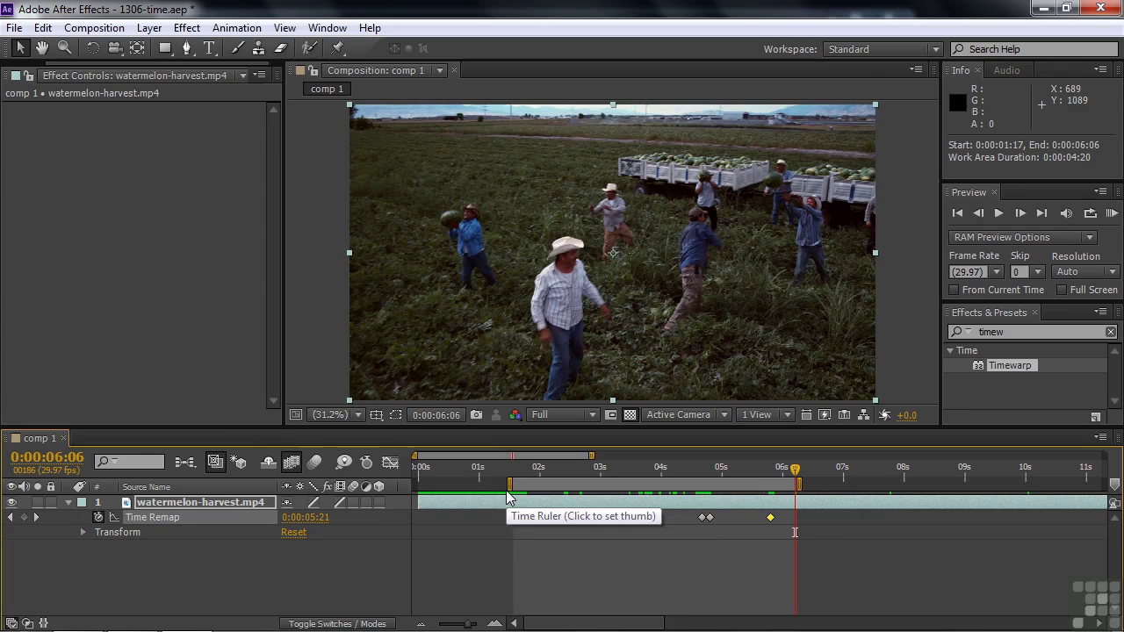
Step: Preview the work area from its start to examine the varying playback speed, ending at 0:00:03:09
drag(631, 473, 517, 471)
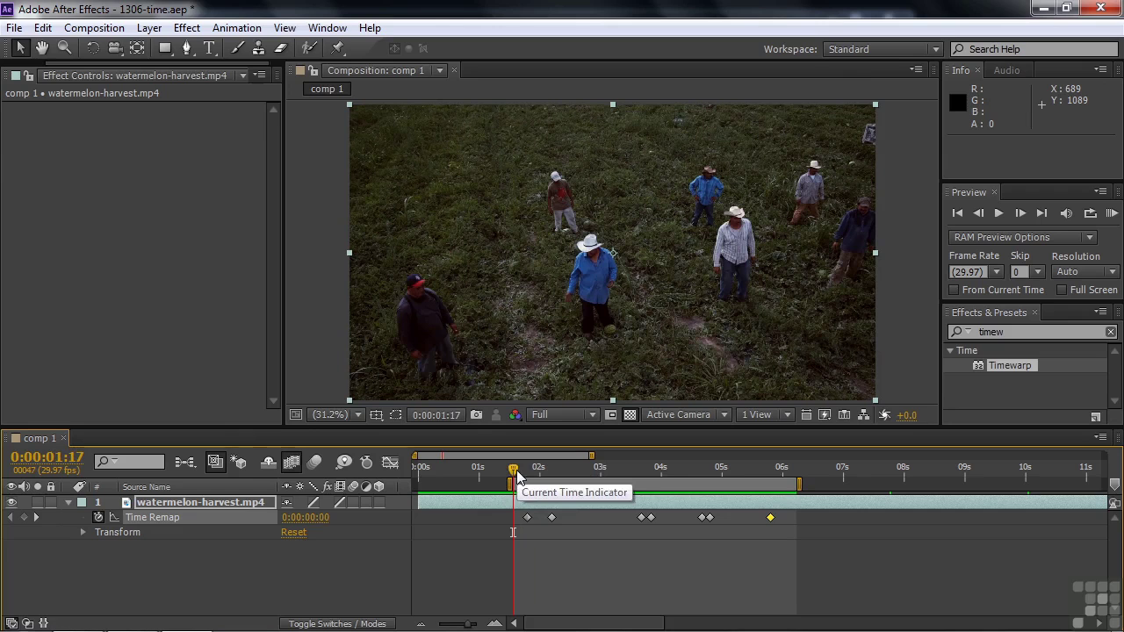
mouse_move(518, 475)
mouse_down()
mouse_move(540, 470)
mouse_move(517, 475)
mouse_up()
key(space)
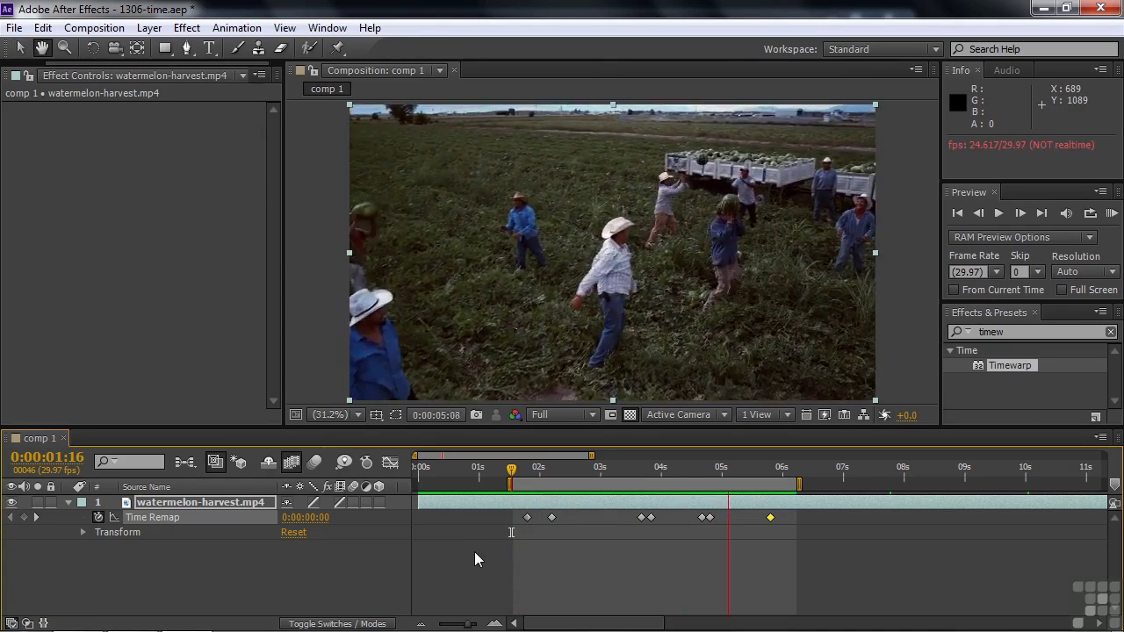
drag(786, 475, 618, 482)
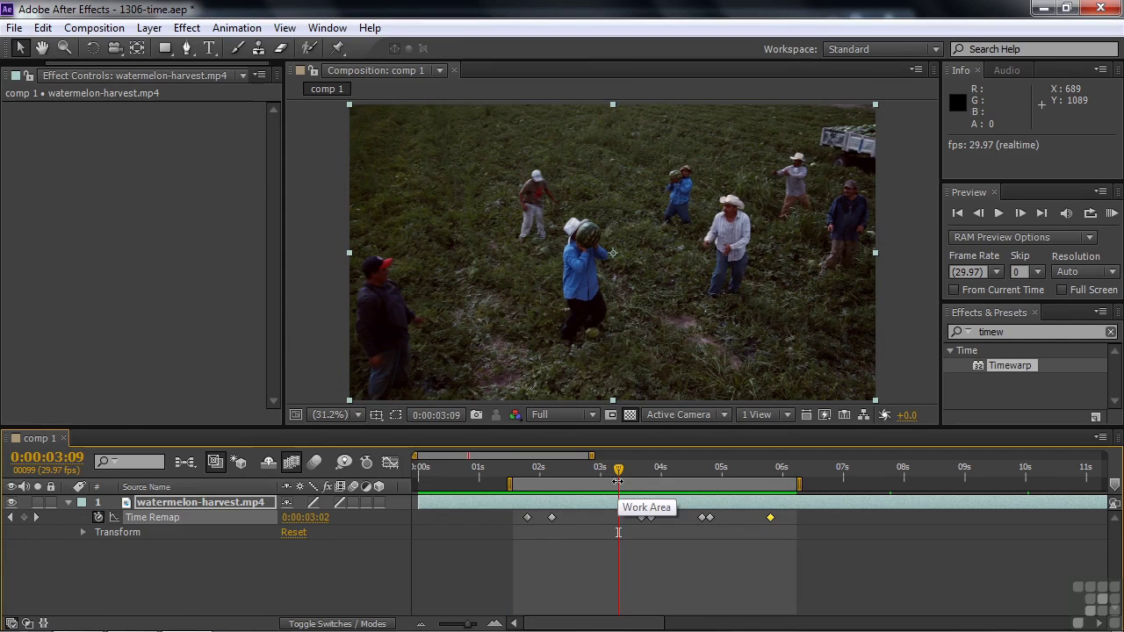
Step: Time-reverse the watermelon-harvest.mp4 layer
click(190, 503)
right_click(192, 506)
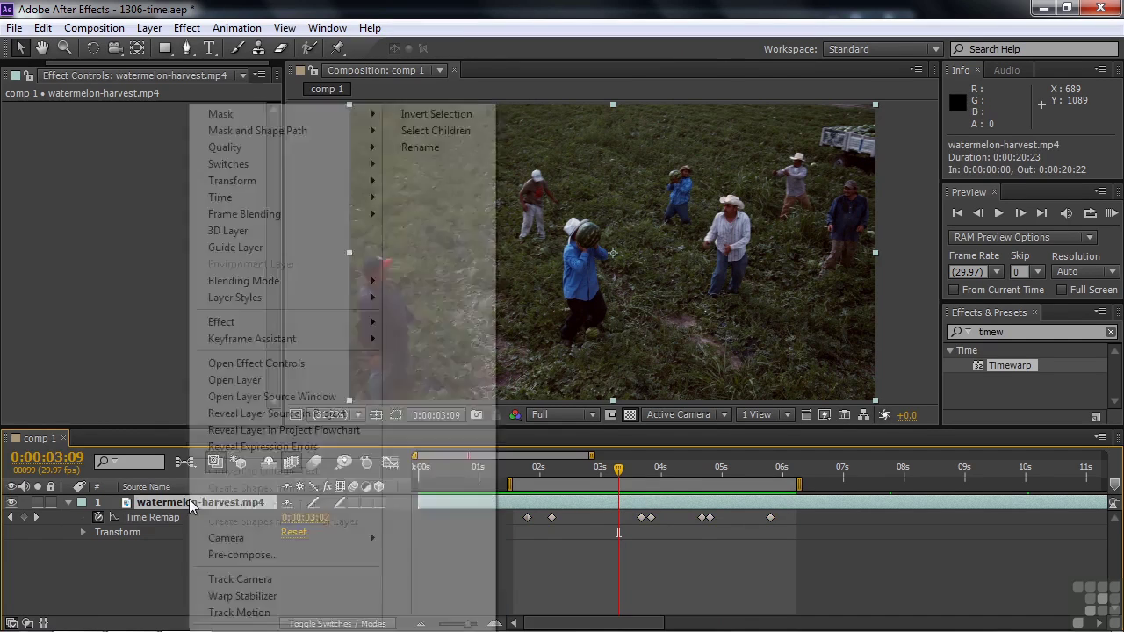
mouse_move(204, 197)
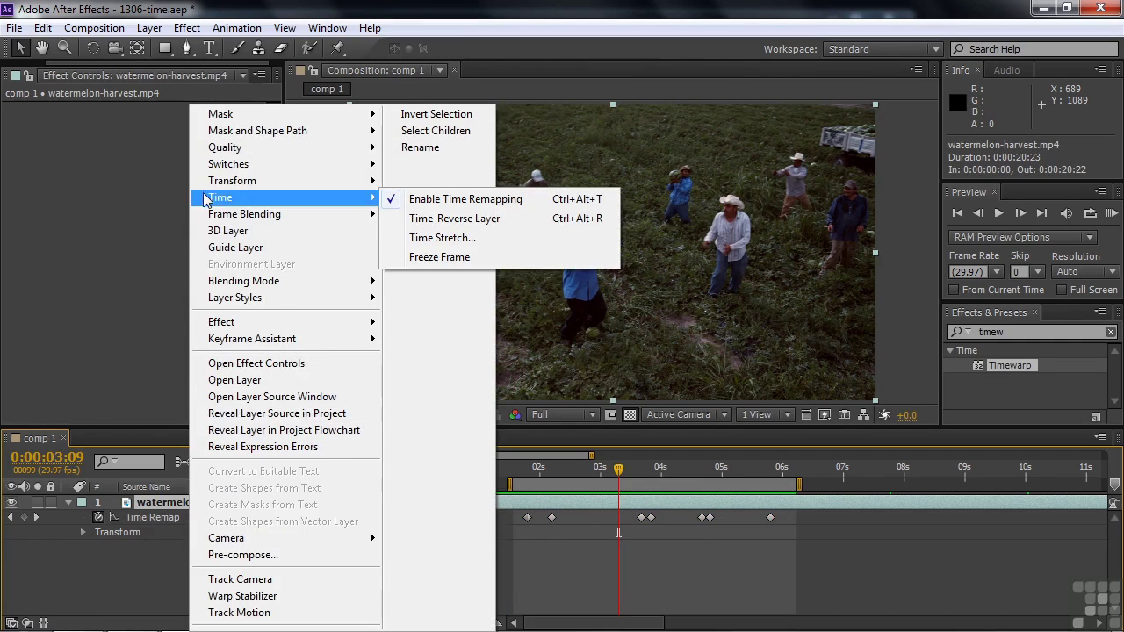
click(487, 222)
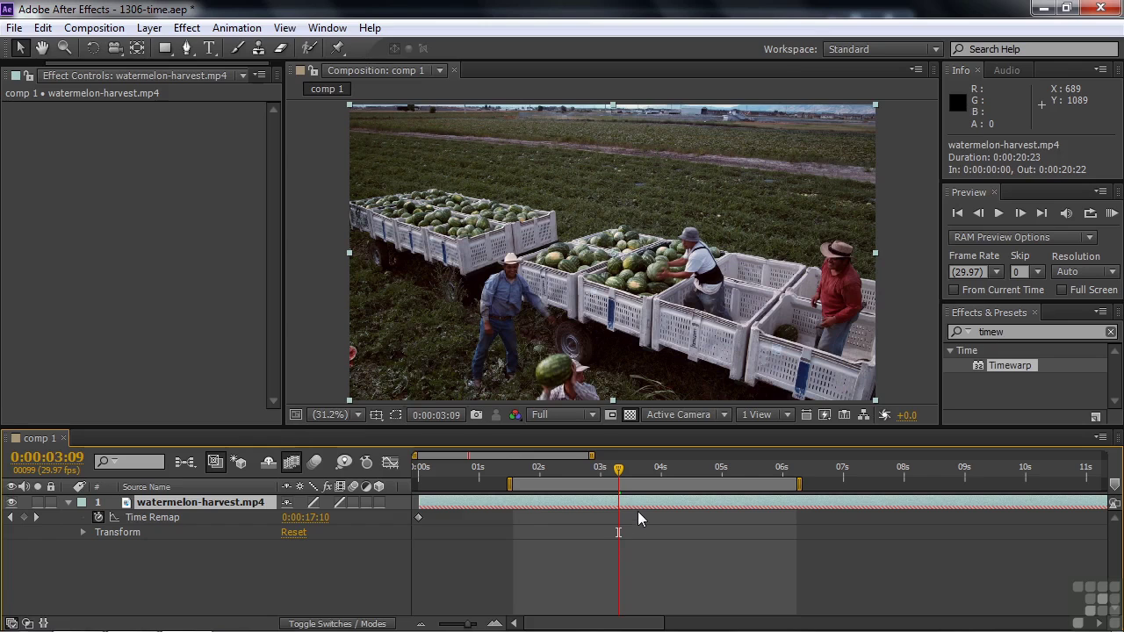
Step: Shift the work area over the reversed layer's Time Remap keyframes, from 0:00:14:17 to 0:00:19:06
drag(465, 624, 448, 625)
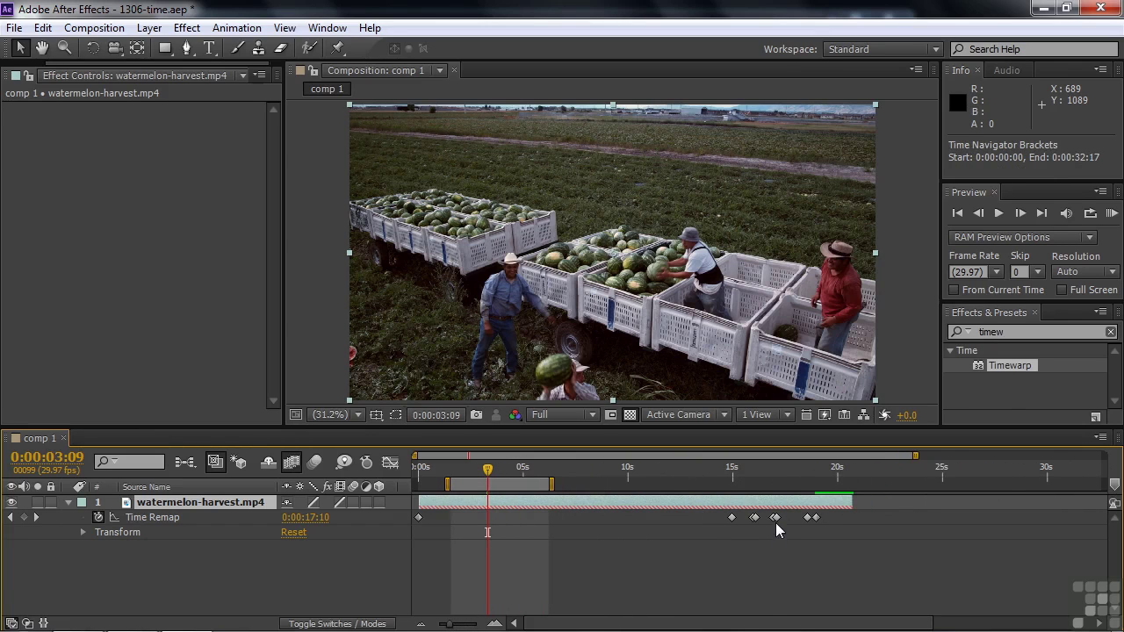
mouse_move(779, 522)
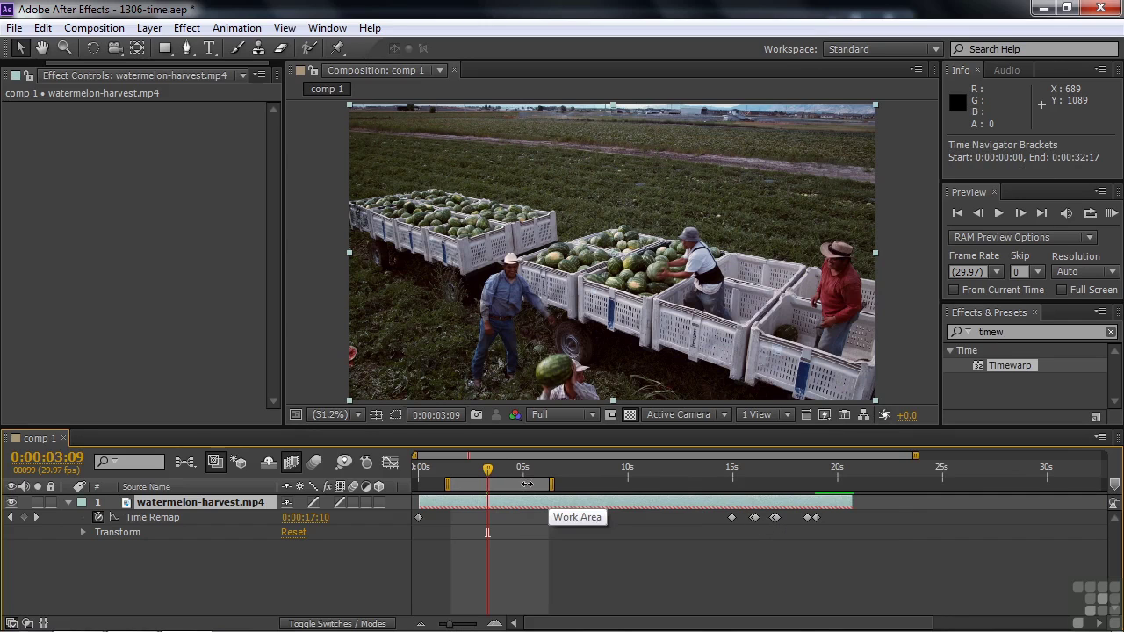
drag(513, 485, 786, 483)
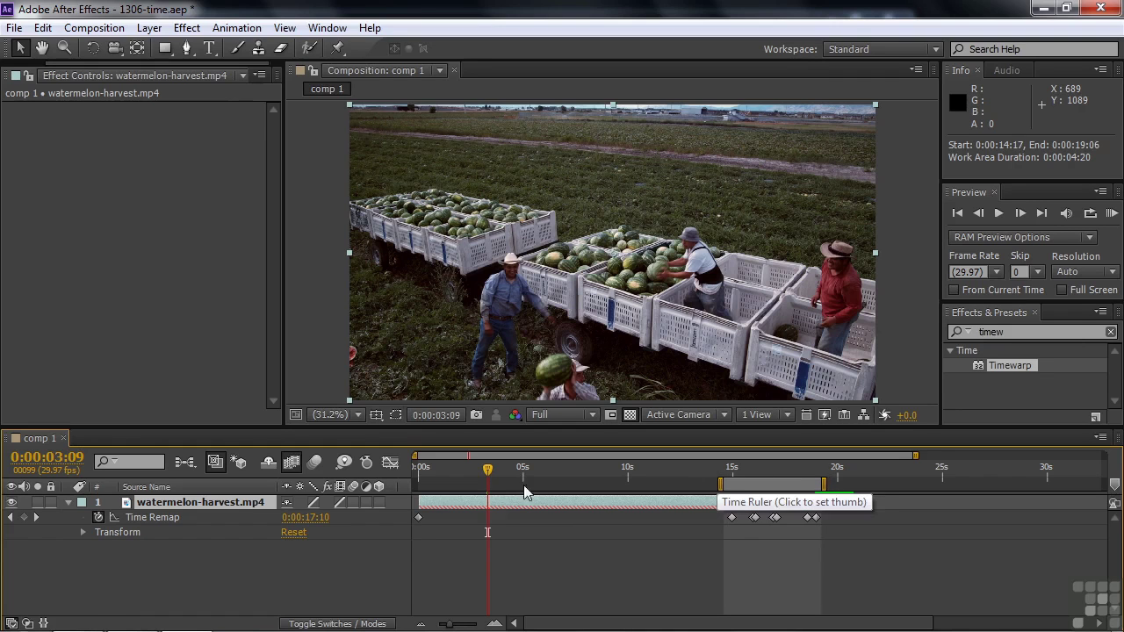
Step: Preview the reversed footage from 0:00:14:16 to examine its varying speed, stopping at 0:00:17:10
click(724, 474)
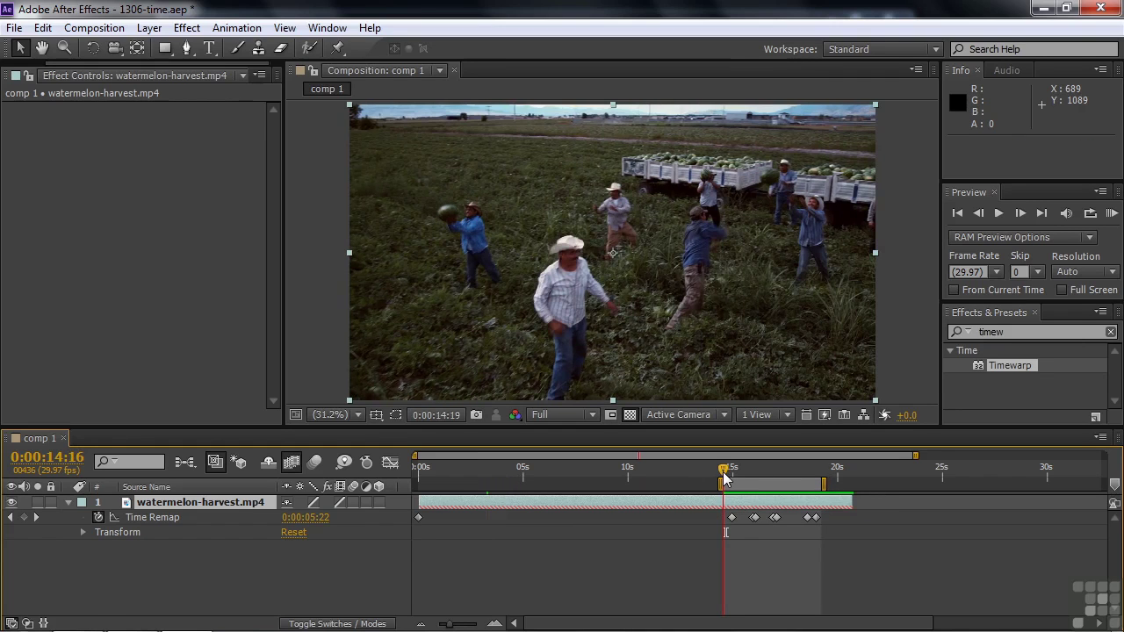
key(h)
key(space)
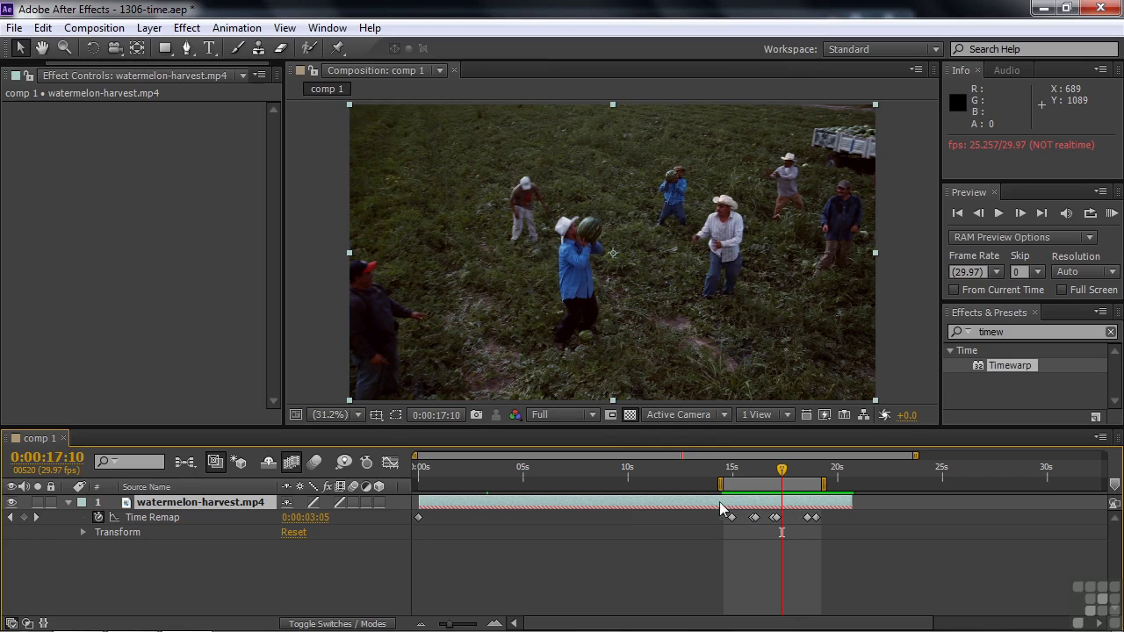
Step: Apply Freeze Frame to the watermelon-harvest.mp4 layer at 0:00:17:10
right_click(239, 506)
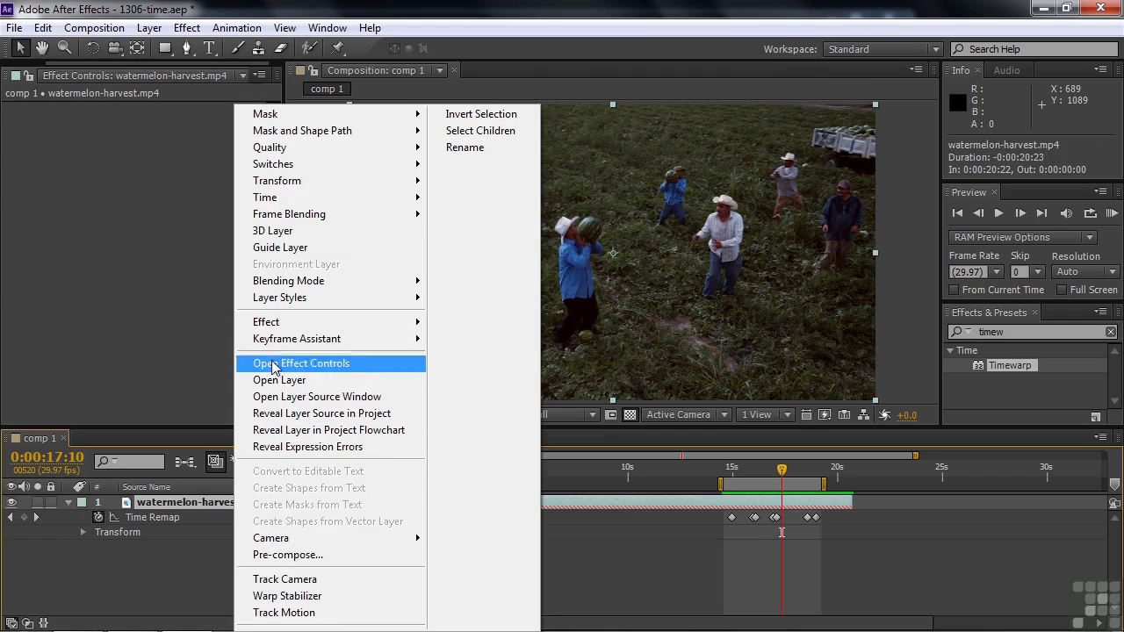
mouse_move(270, 208)
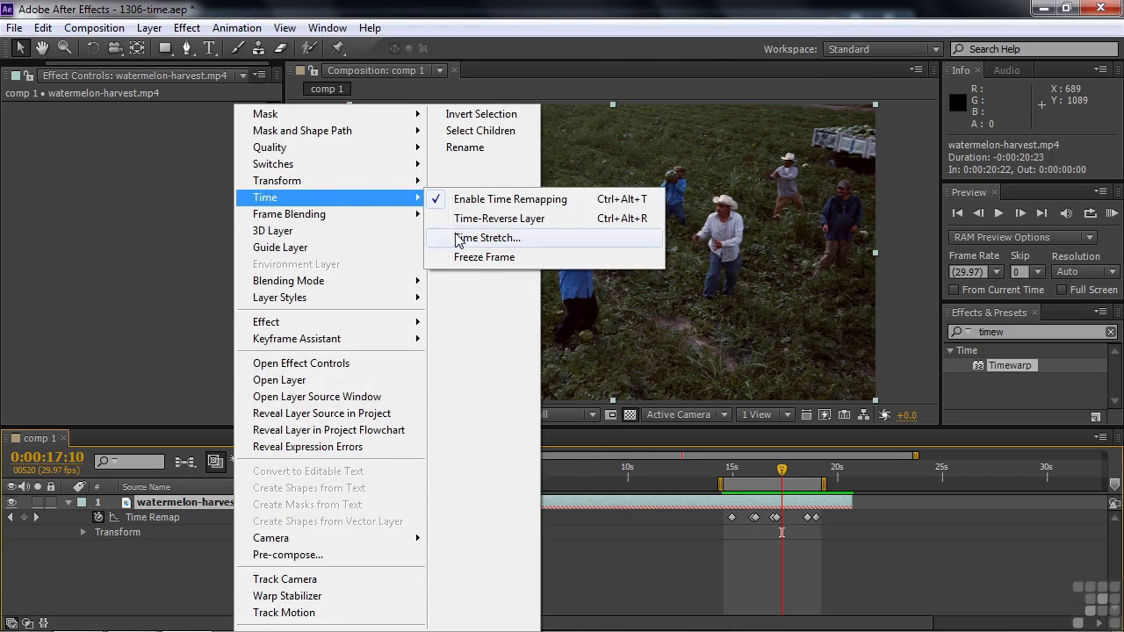
click(471, 259)
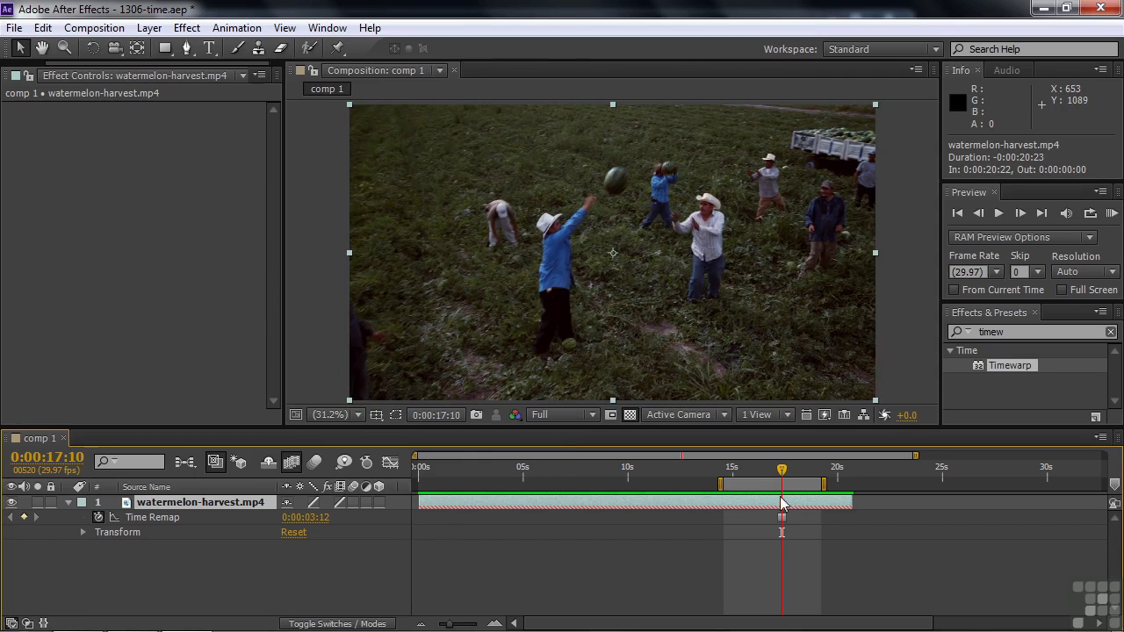
Step: Extend the frozen watermelon-harvest.mp4 layer to 0:00:32:24 and scrub back to 0:00:04:03 to check the held frame
drag(784, 472, 627, 468)
drag(853, 502, 1105, 502)
drag(630, 472, 505, 468)
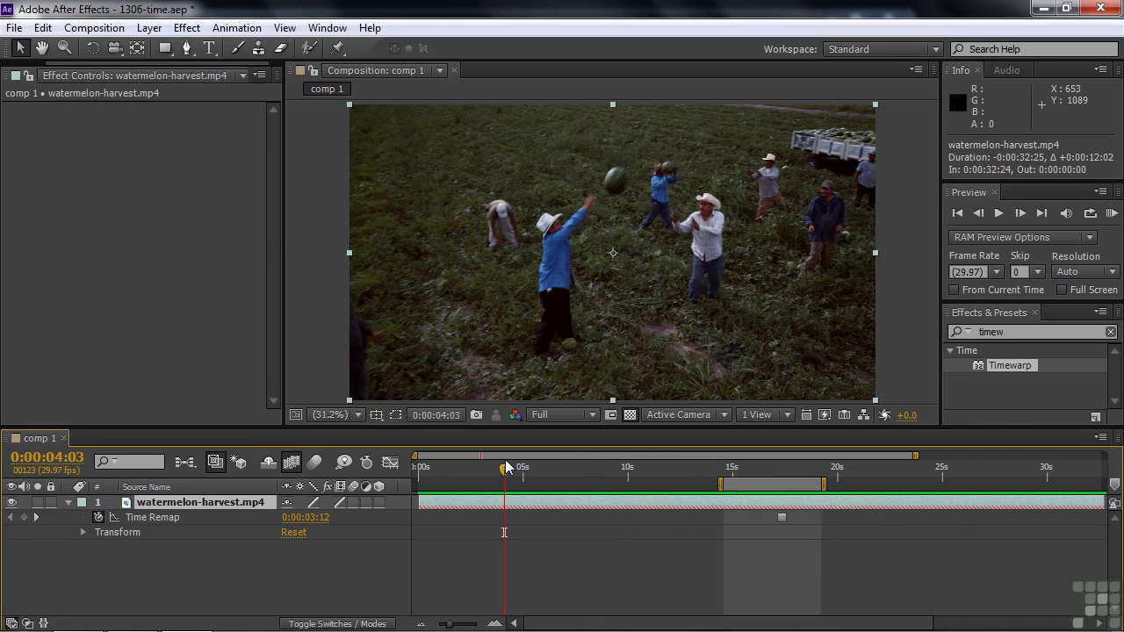